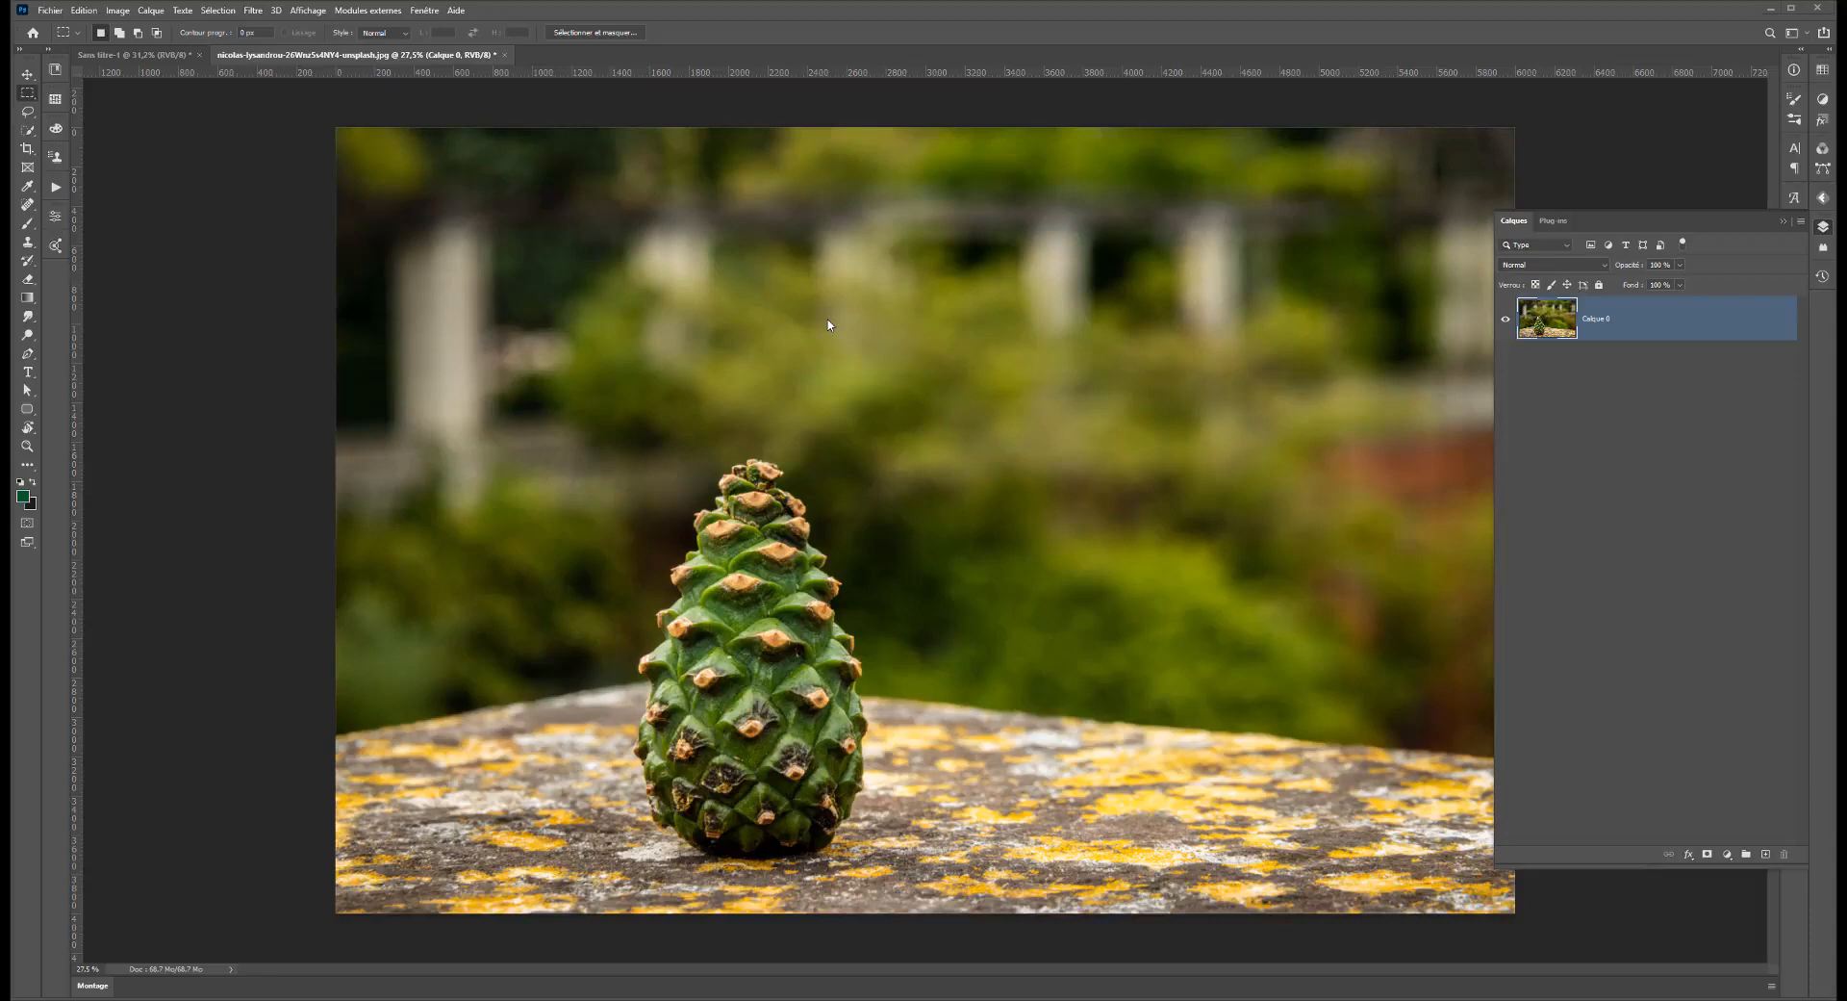
# Draw several rectangular selections with the Rectangular Marquee, ending with a square one around the upper part of the pine cone
pyautogui.rightClick(28, 93)
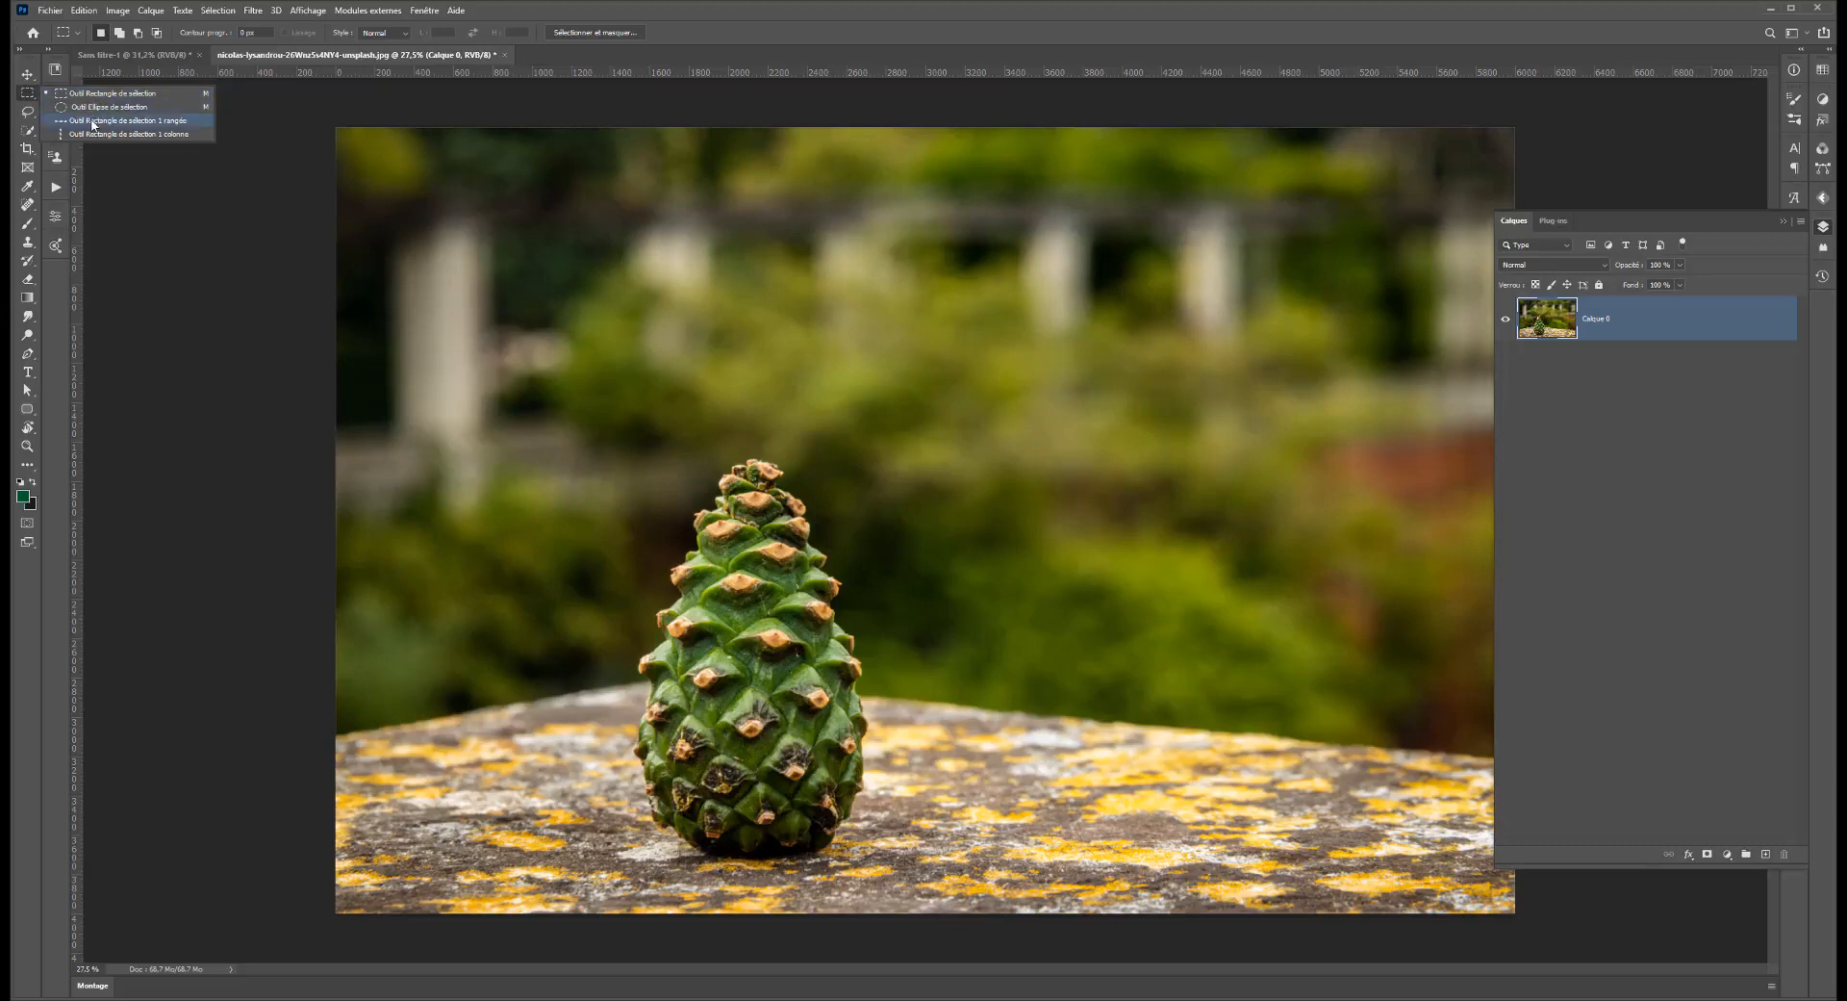
pyautogui.moveTo(495, 295); pyautogui.dragTo(987, 543)
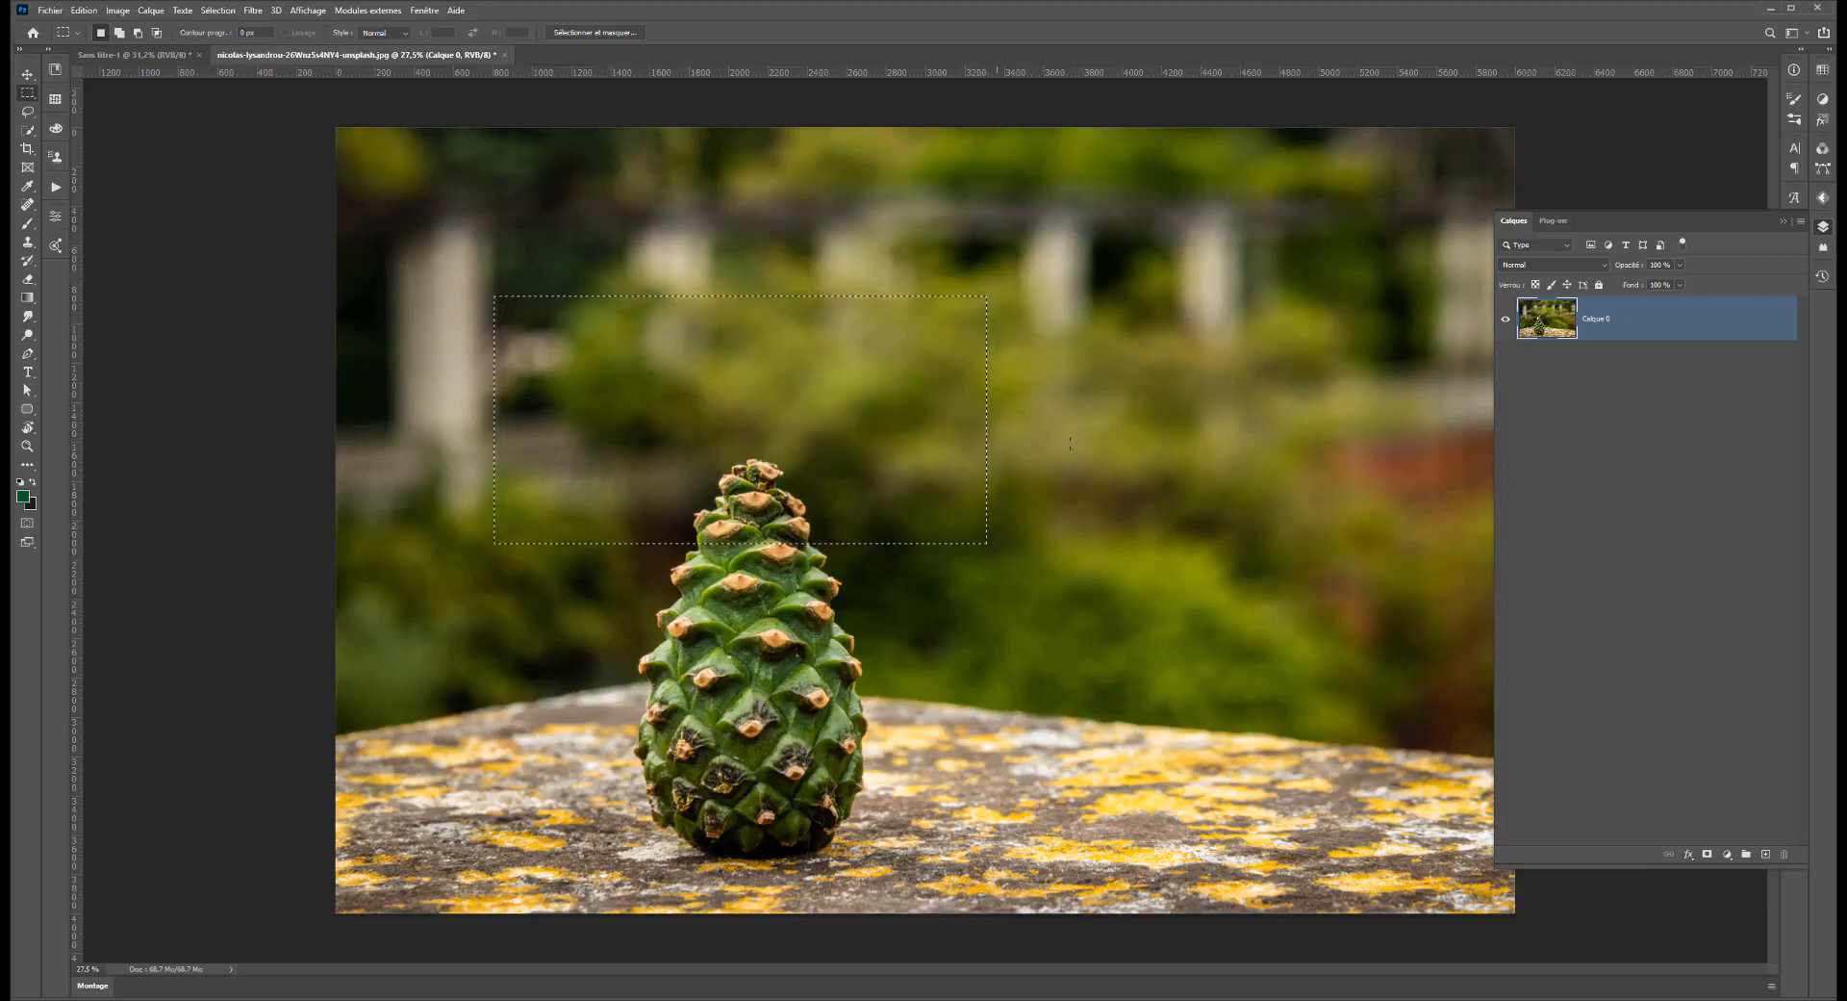
pyautogui.moveTo(1258, 273); pyautogui.dragTo(949, 623)
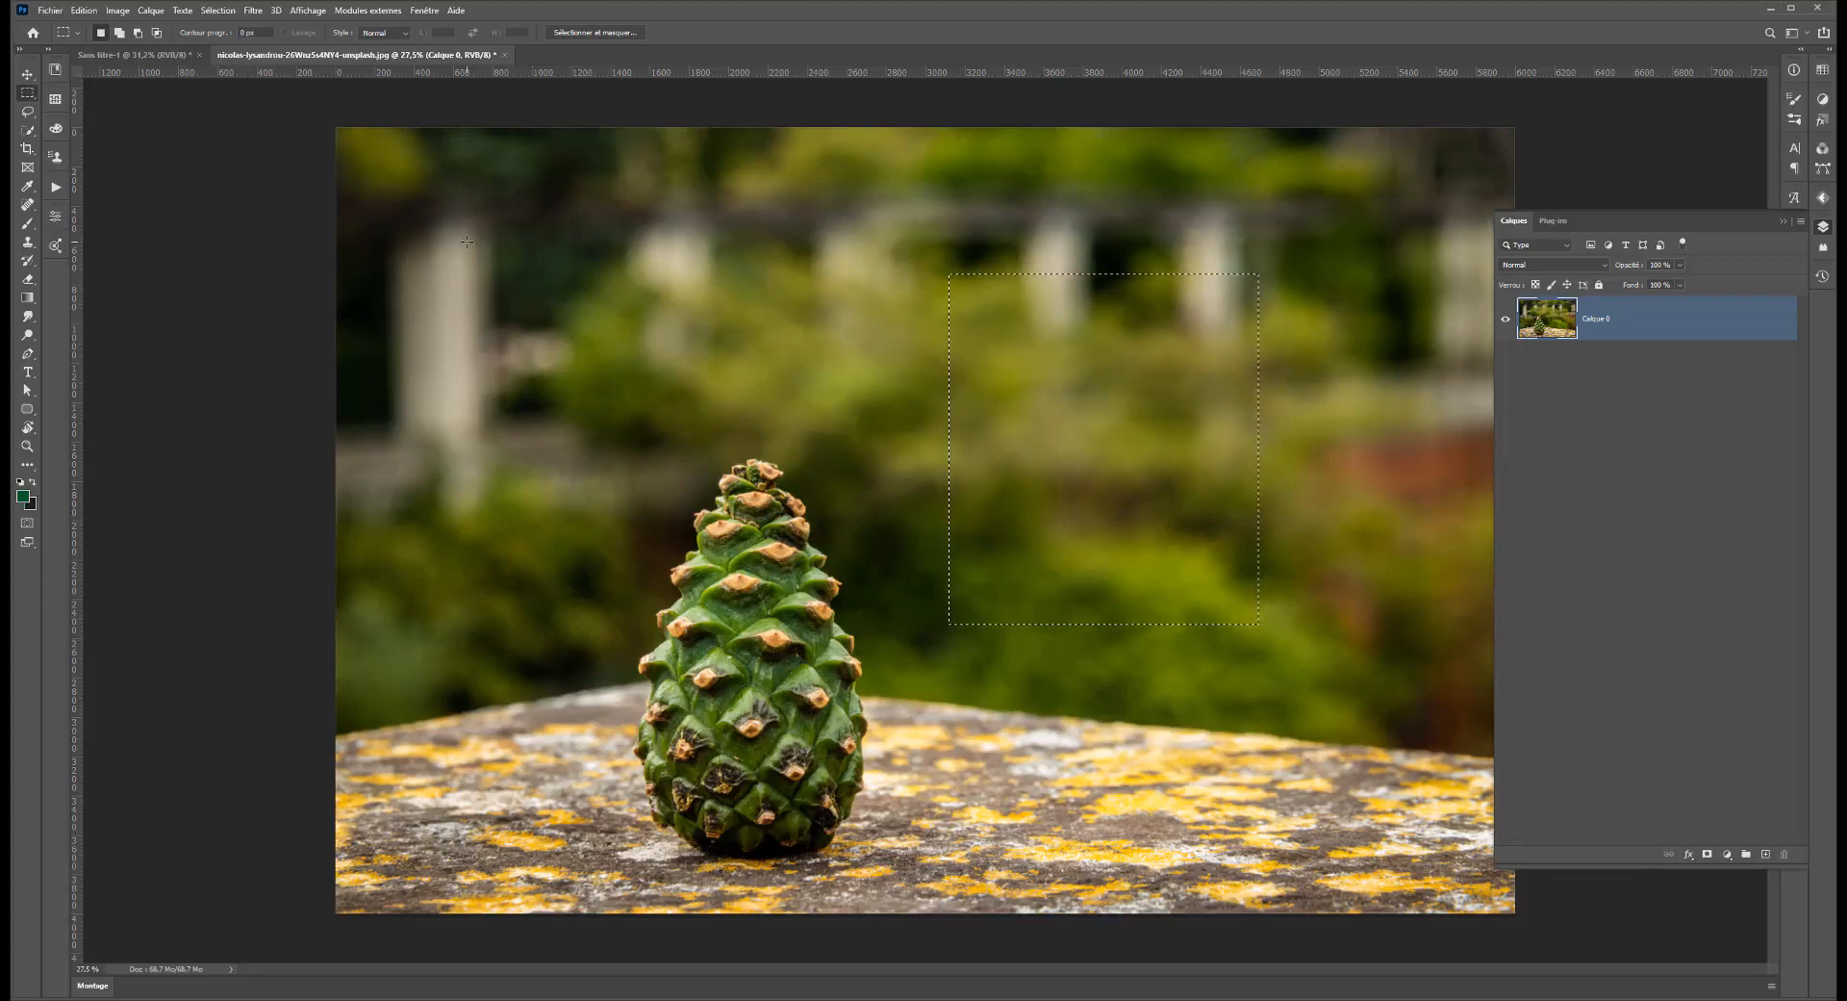
pyautogui.click(511, 209)
pyautogui.moveTo(508, 234); pyautogui.dragTo(951, 676)
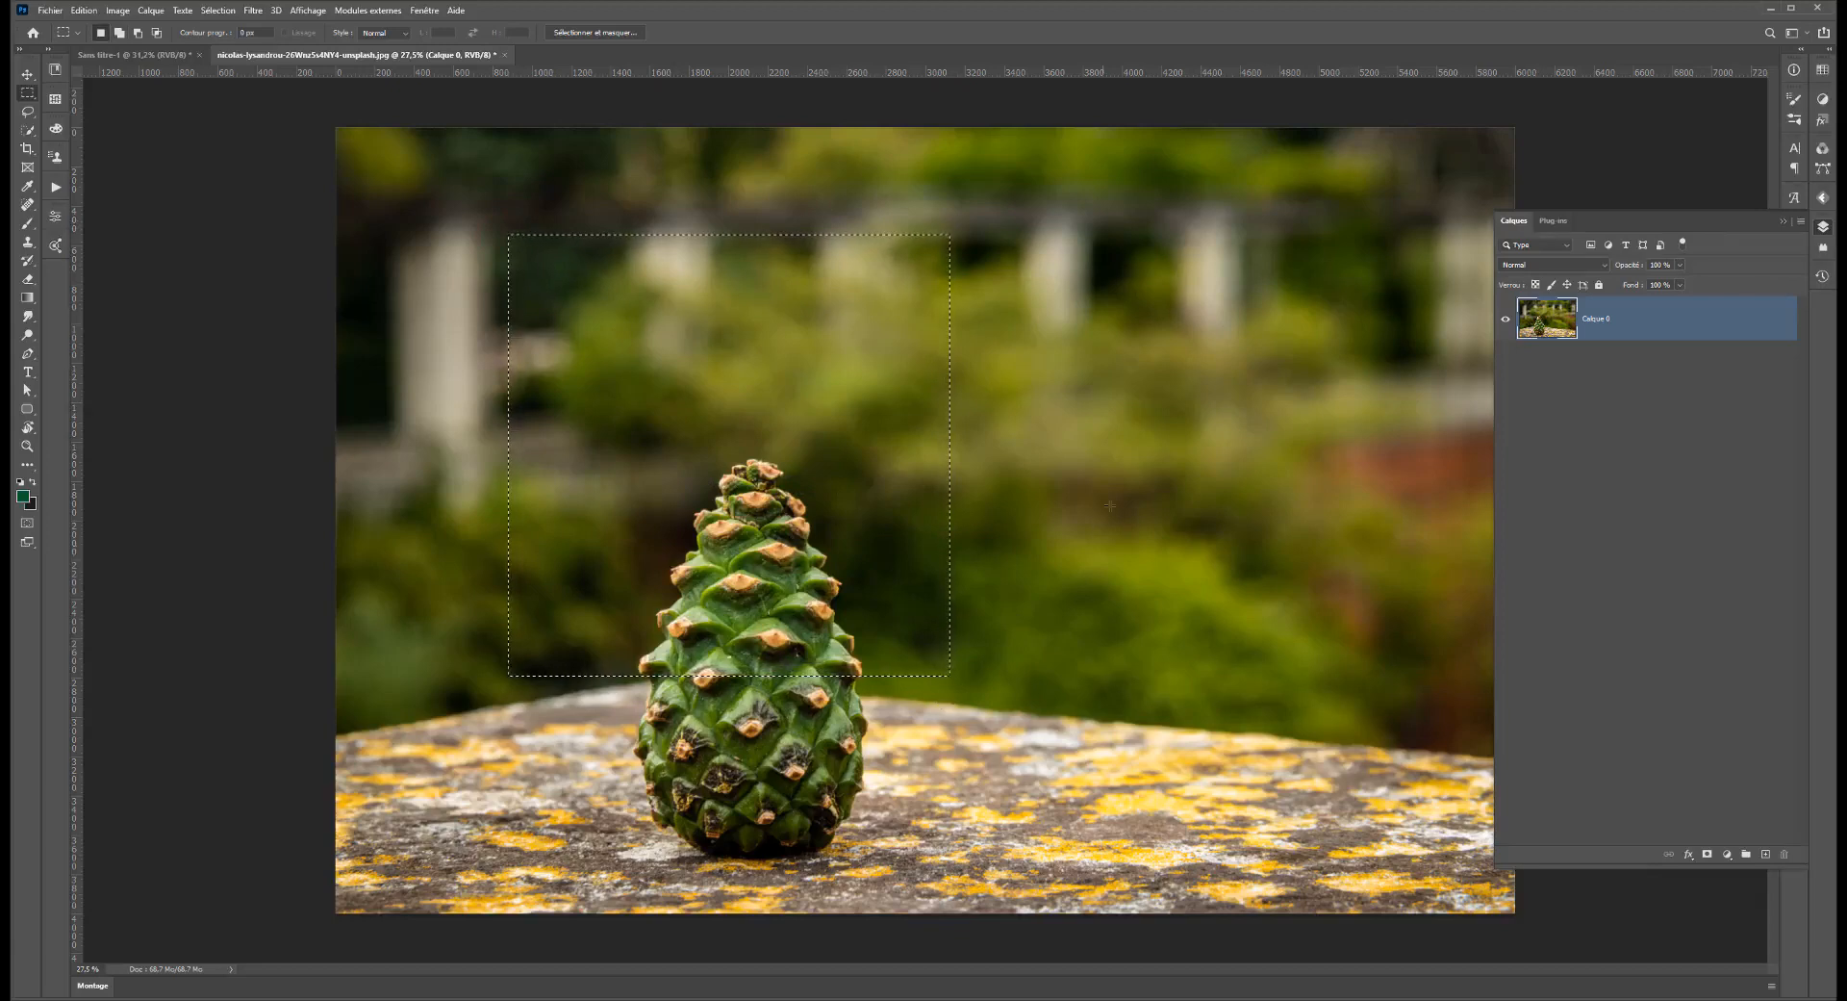
# Switch to adding to the selection and extend the square with two overlapping rectangles on its right side
pyautogui.click(119, 35)
pyautogui.moveTo(983, 319); pyautogui.dragTo(835, 560)
pyautogui.moveTo(1141, 313); pyautogui.dragTo(977, 478)
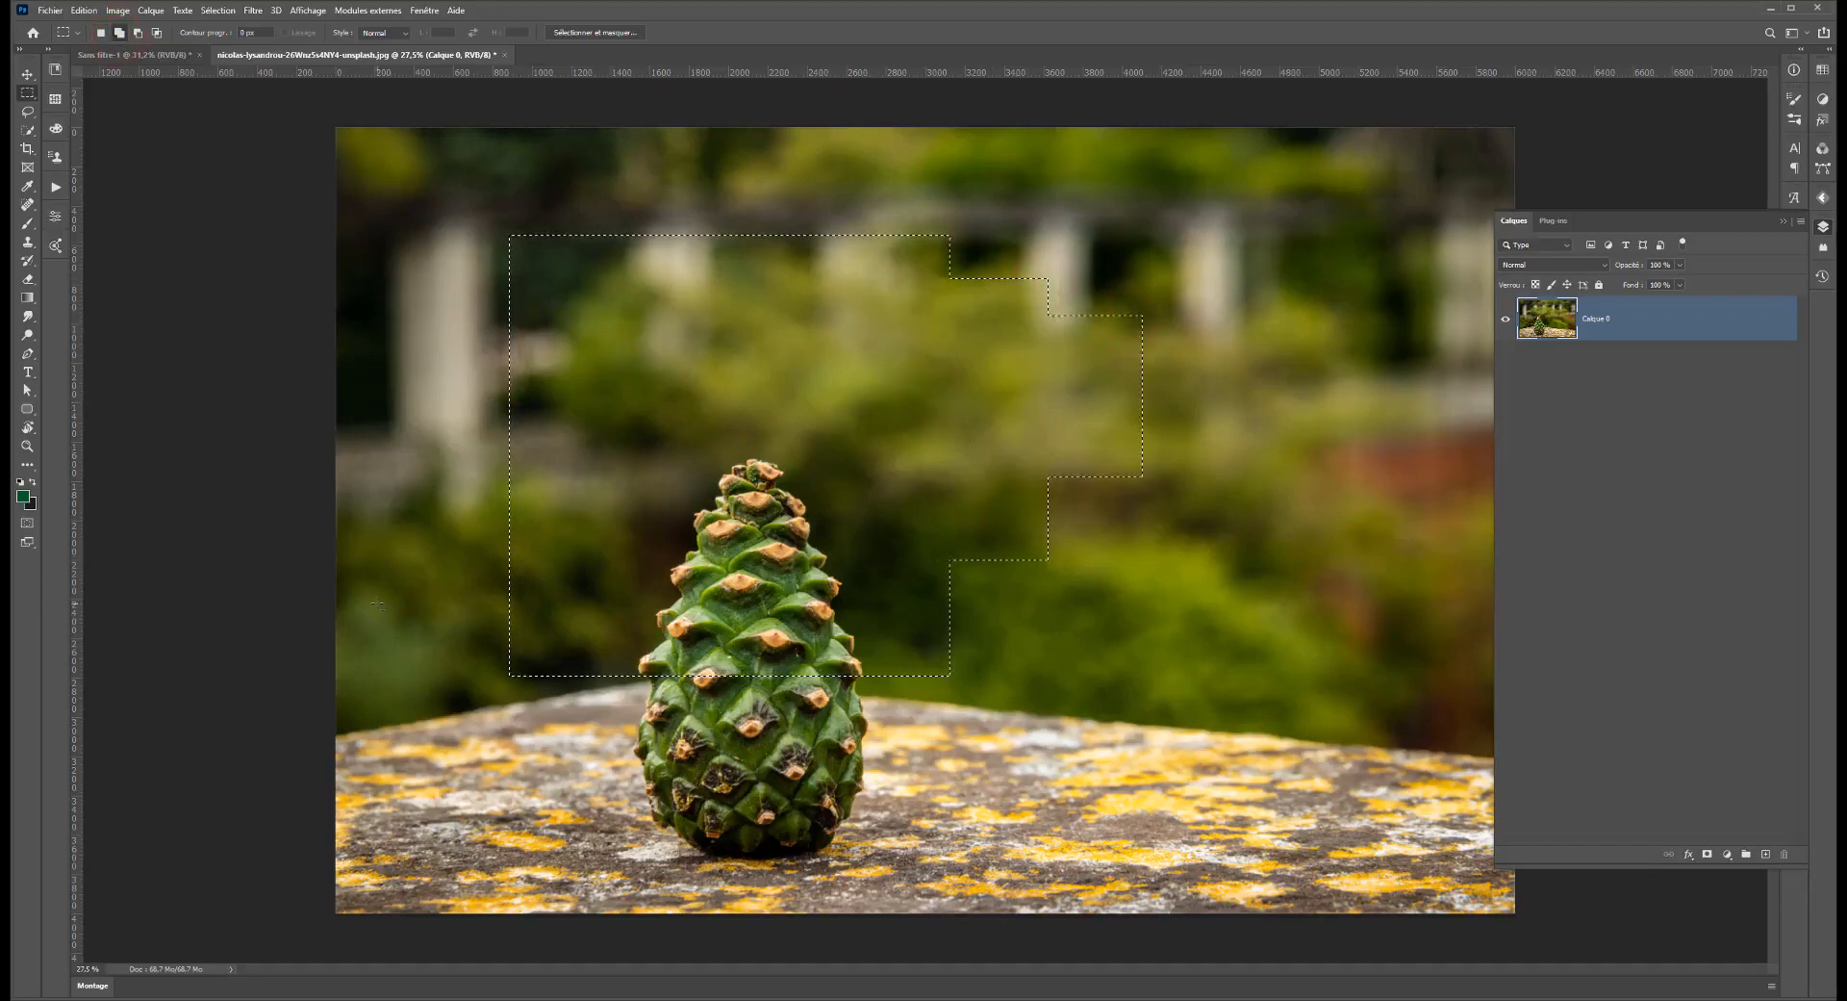
# Switch to subtracting from the selection and remove the two added blocks from the square's right side
pyautogui.click(138, 34)
pyautogui.moveTo(1161, 284); pyautogui.dragTo(1007, 626)
pyautogui.moveTo(1115, 218); pyautogui.dragTo(952, 607)
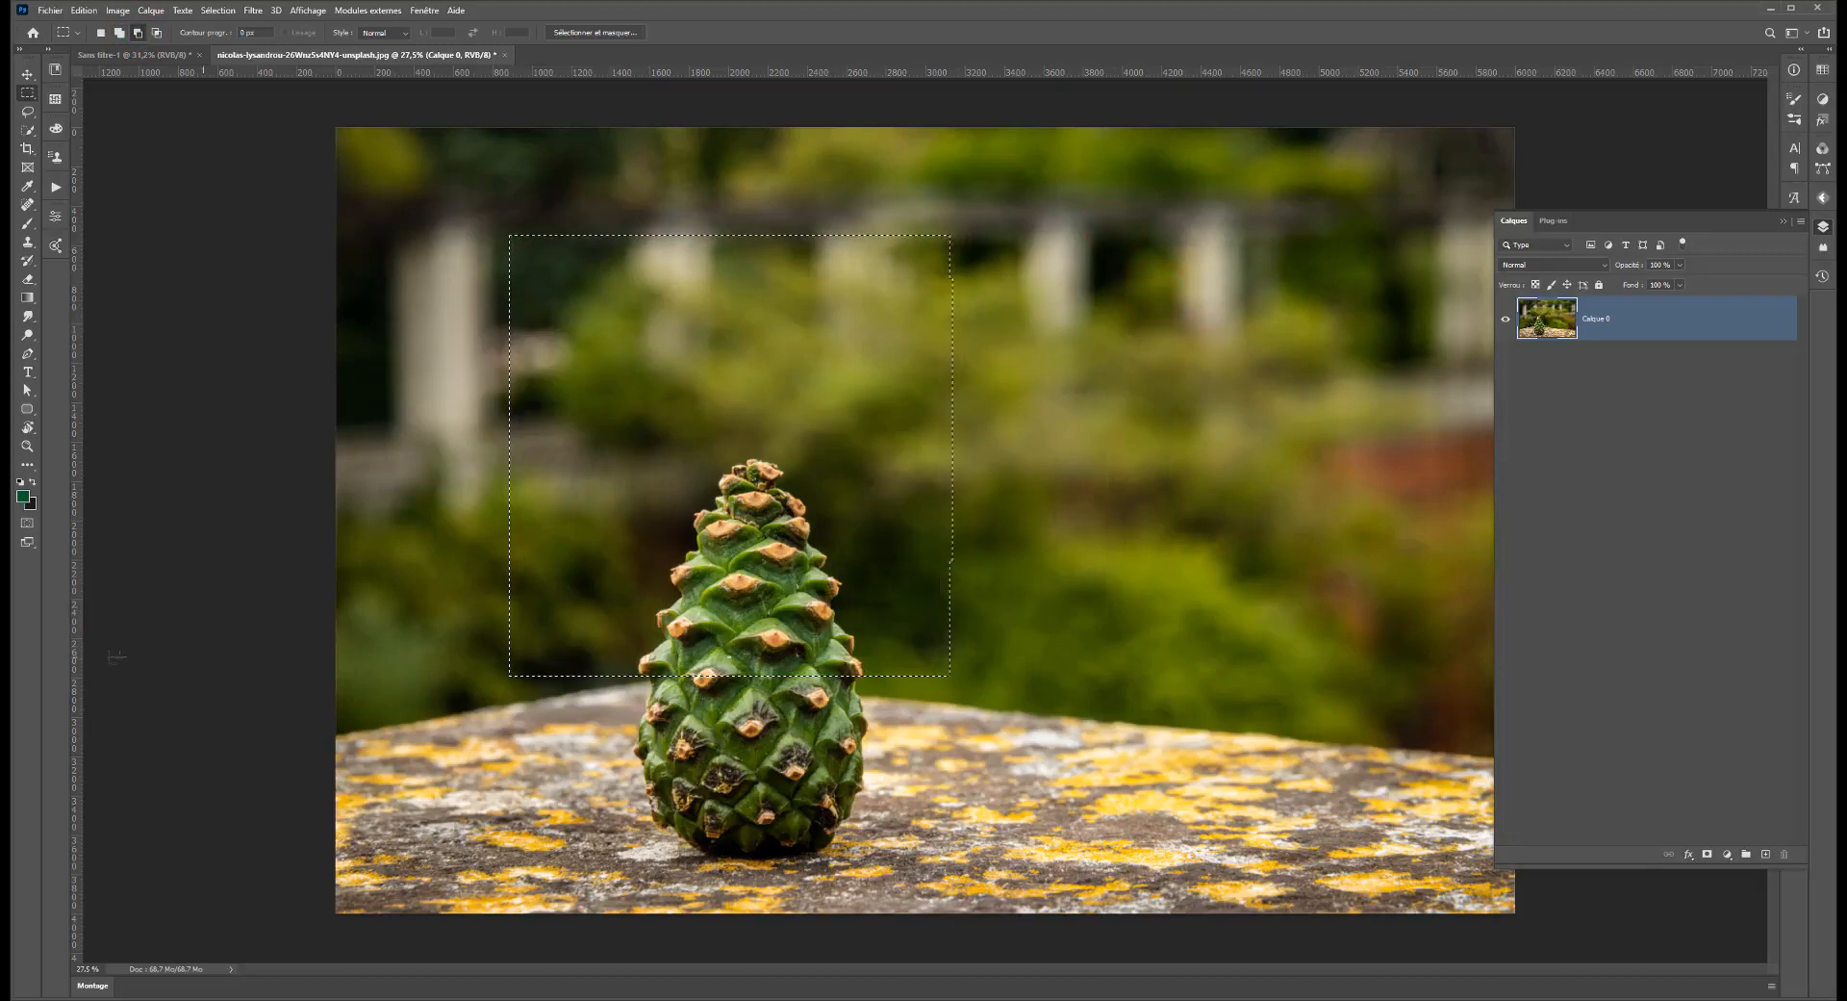
# Switch to intersecting with the selection and reduce the square to a horizontal strip along its upper edge
pyautogui.click(157, 32)
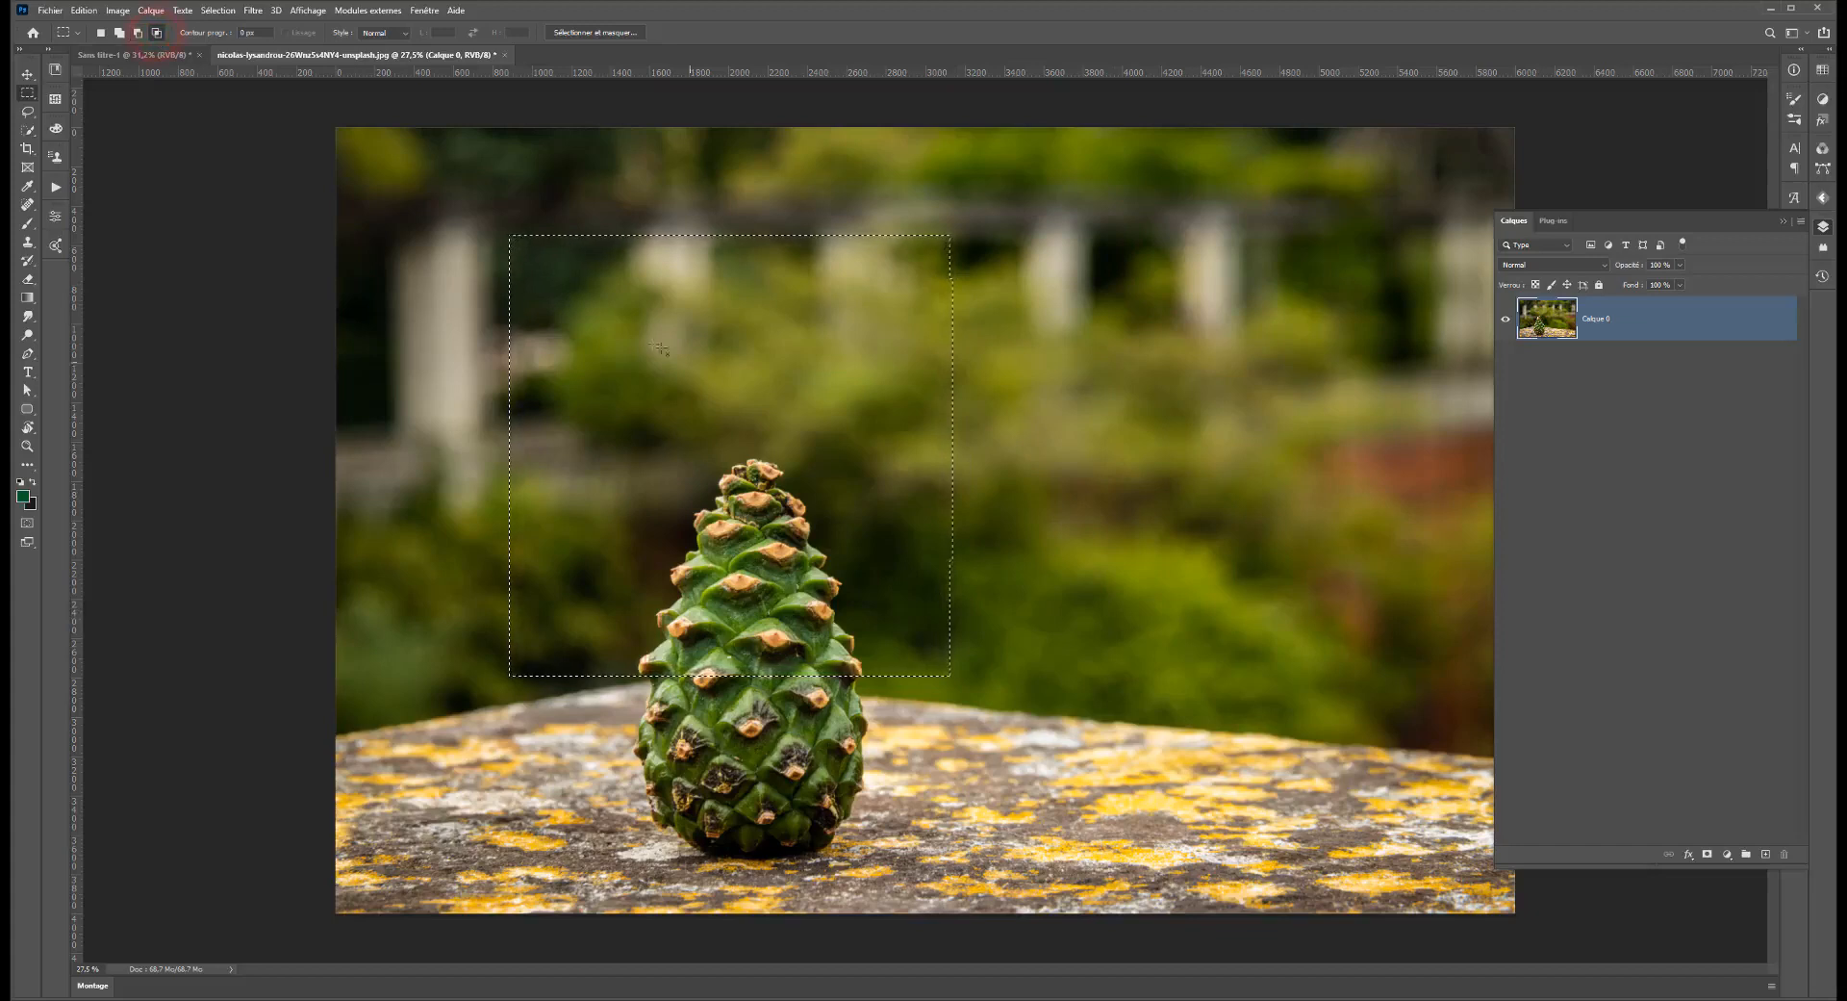
pyautogui.moveTo(449, 182); pyautogui.dragTo(976, 286)
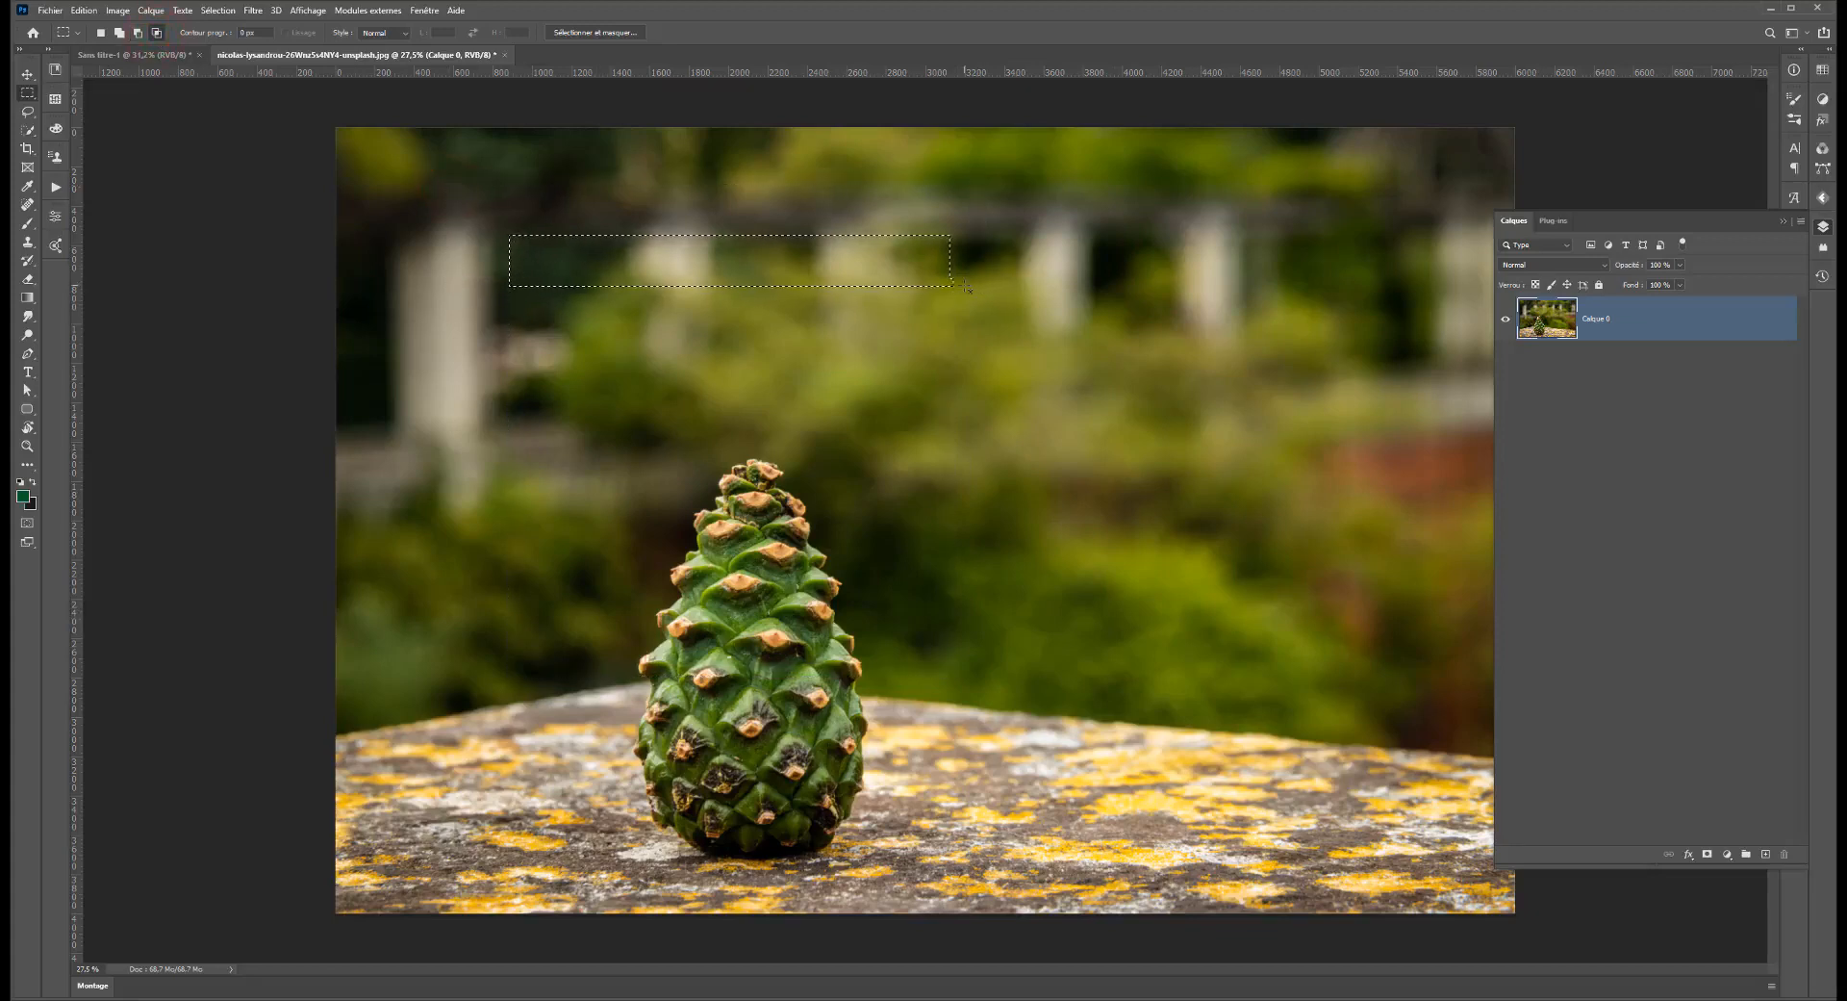
pyautogui.hotkey('ctrl', 'z')
pyautogui.moveTo(449, 198); pyautogui.dragTo(994, 328)
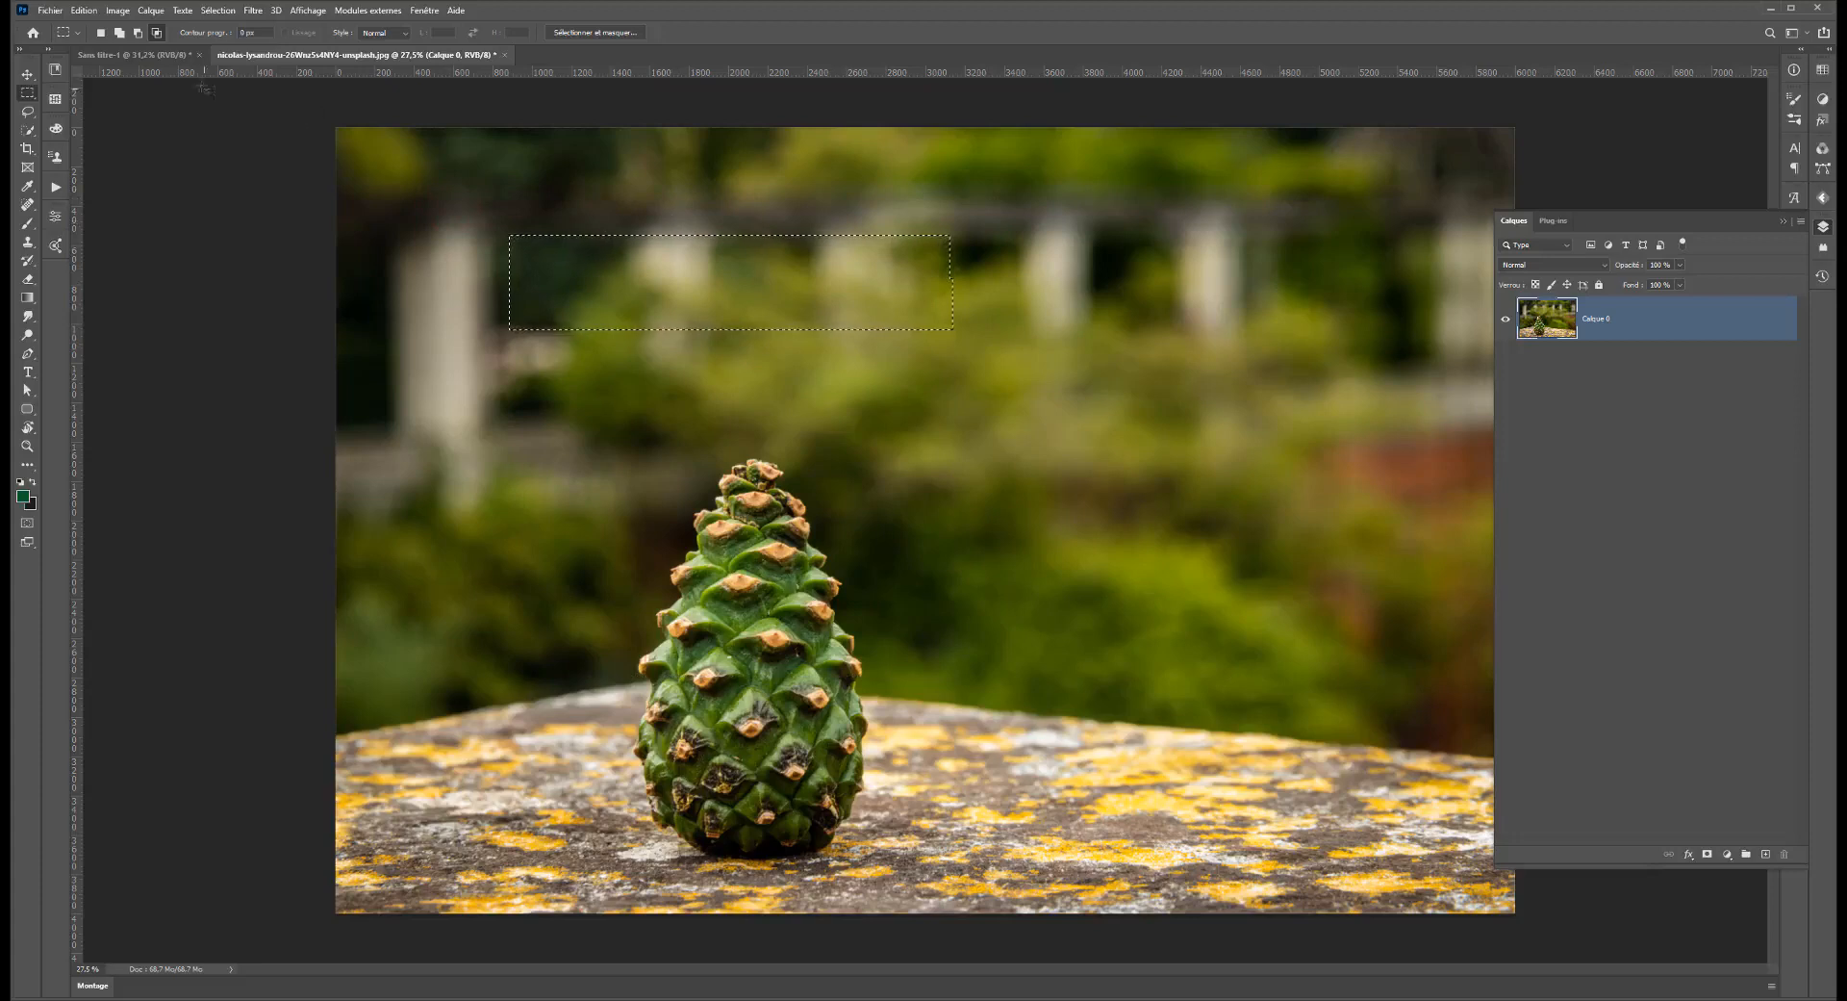
# Draw a new rectangular selection around the pine cone's upper part and combine it with added, subtracted and intersected rectangles
pyautogui.click(100, 33)
pyautogui.moveTo(606, 312); pyautogui.dragTo(1064, 713)
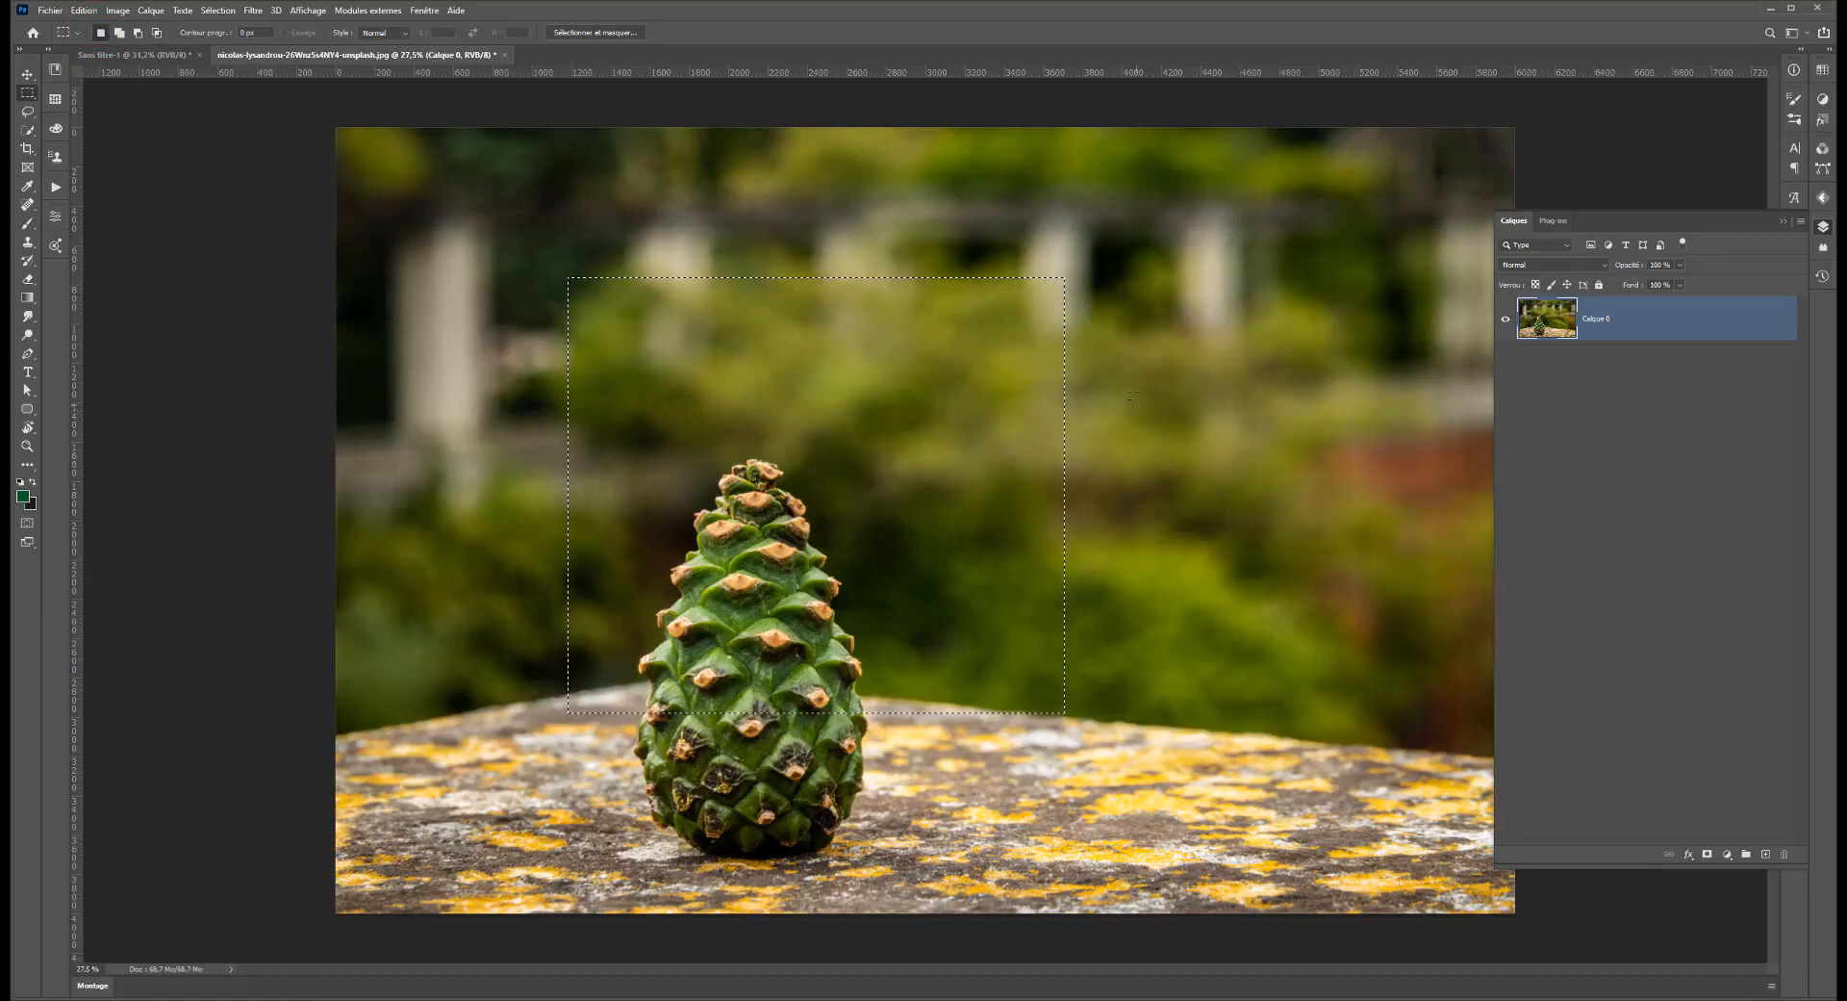
pyautogui.moveTo(1203, 229); pyautogui.dragTo(996, 393)
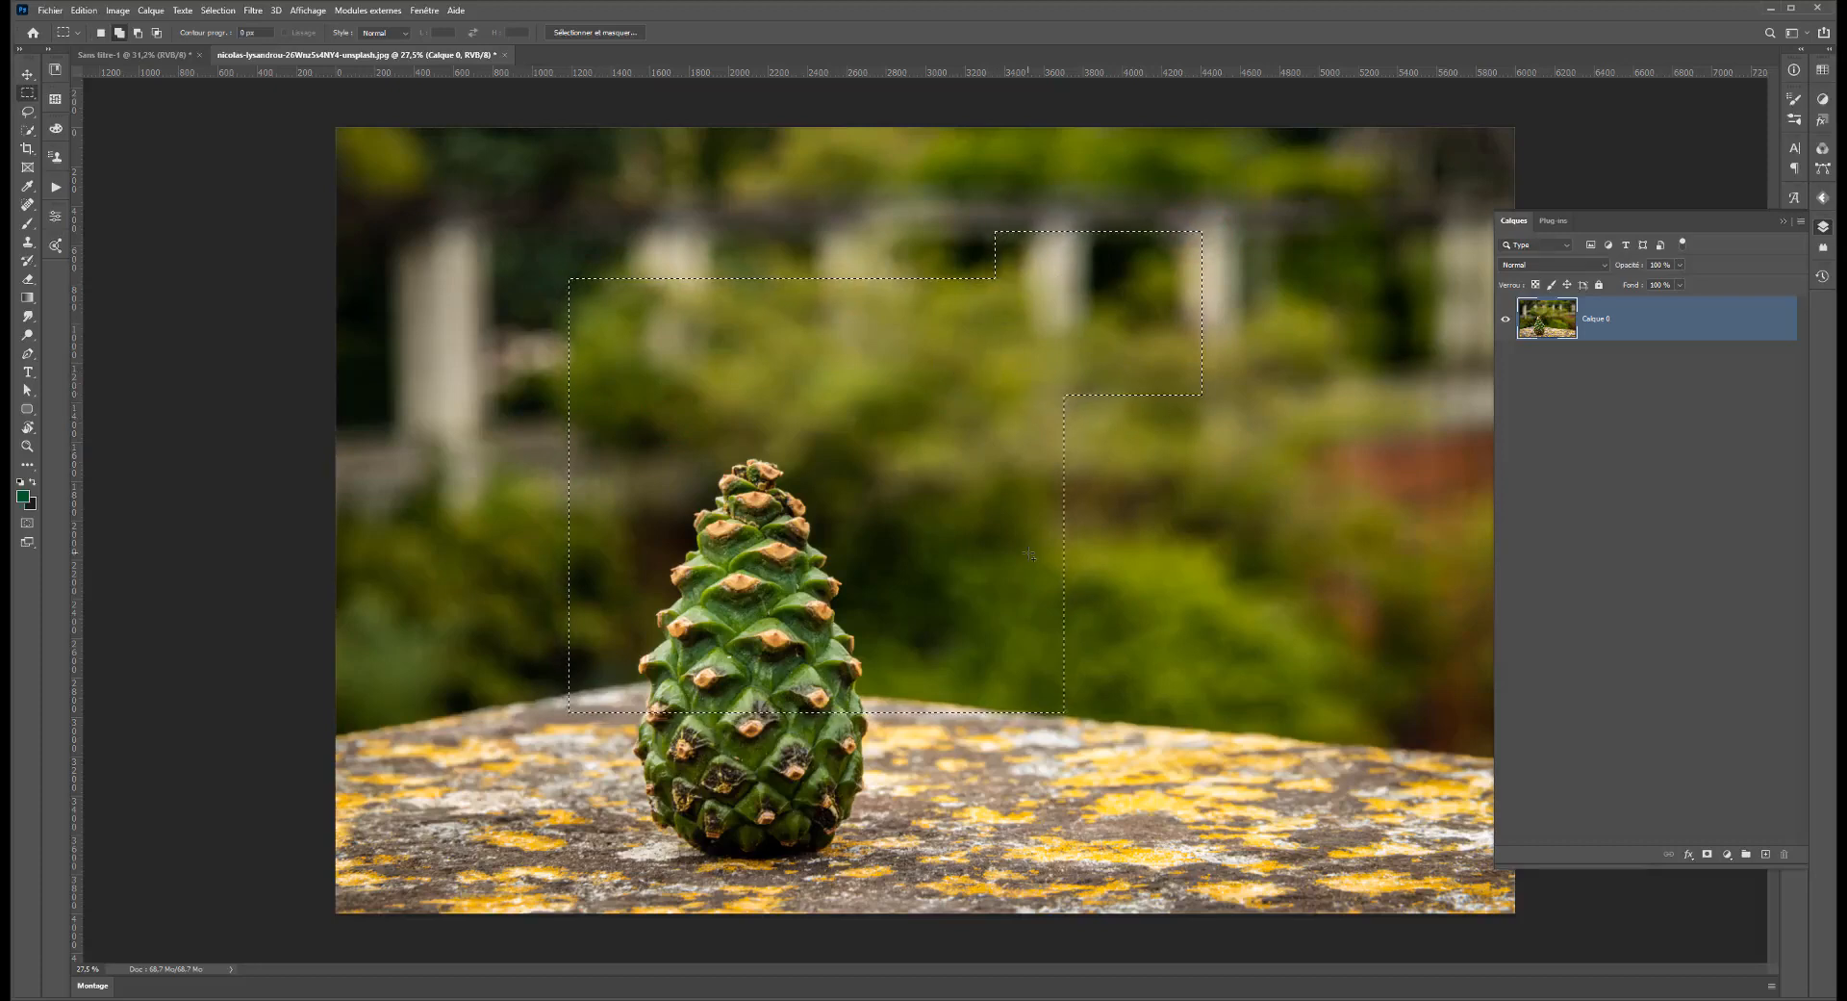
pyautogui.moveTo(1290, 532); pyautogui.dragTo(948, 227)
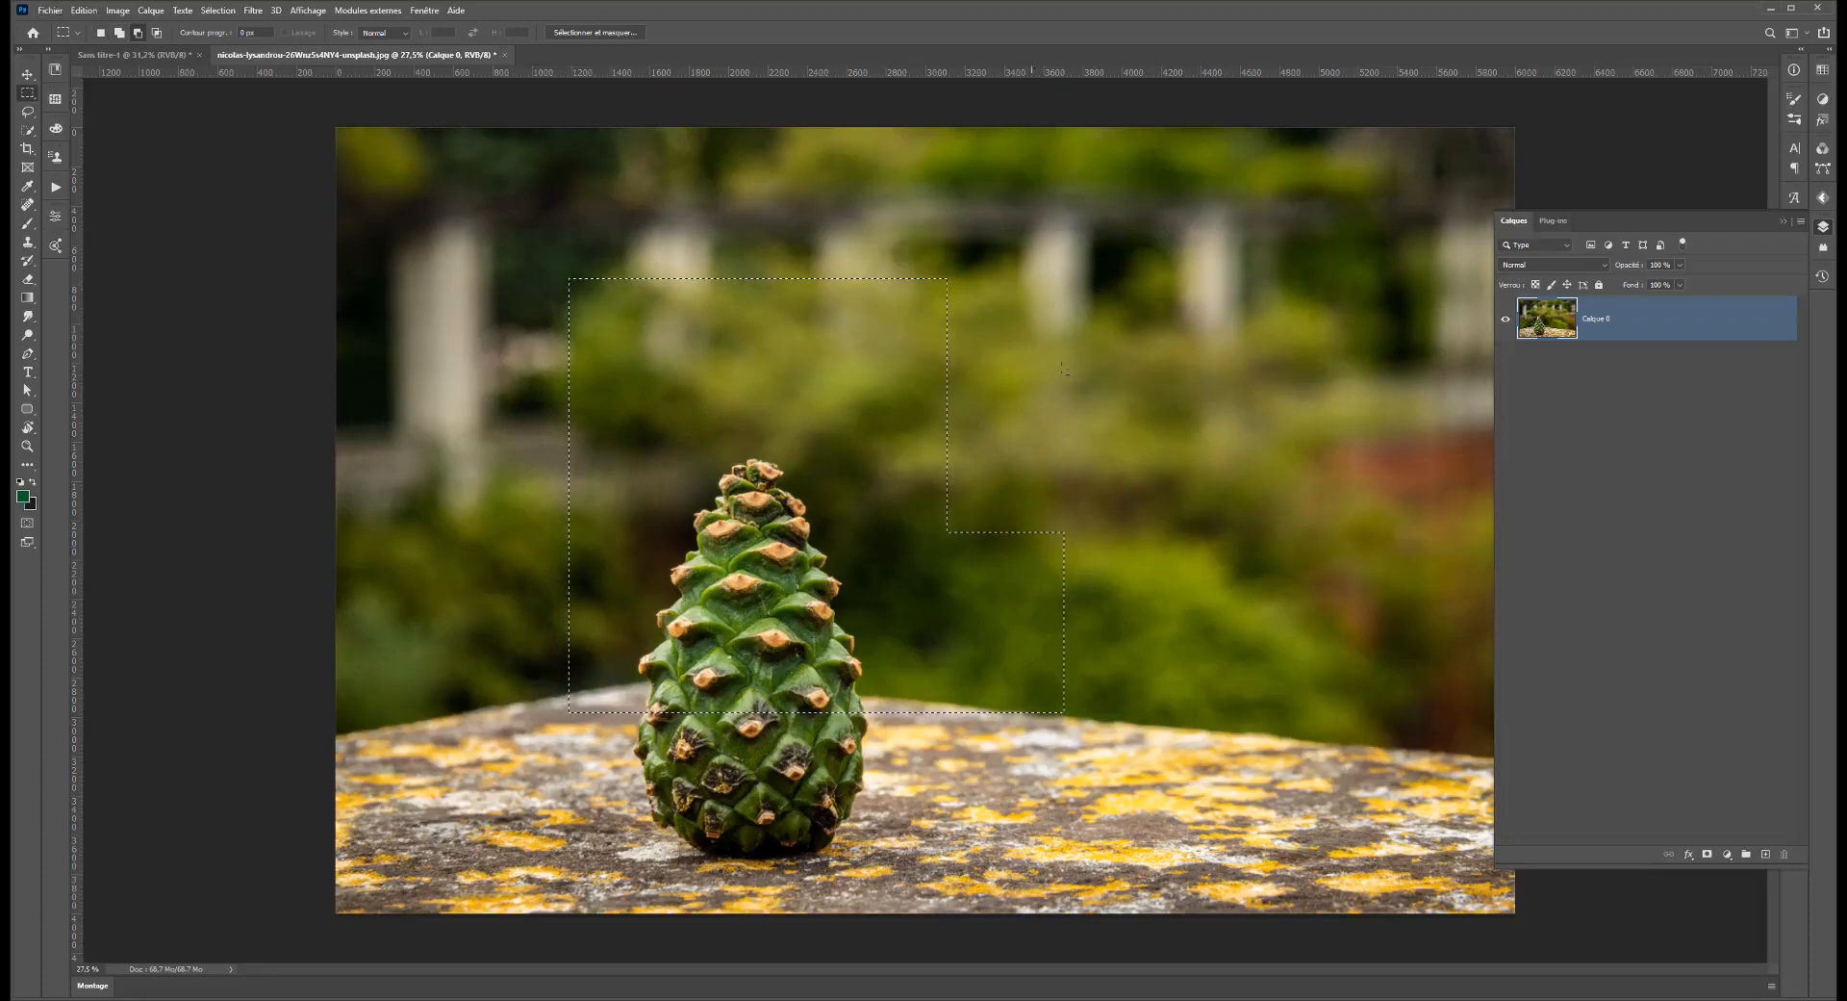
pyautogui.moveTo(839, 368)
pyautogui.mouseDown()
pyautogui.moveTo(677, 527)
pyautogui.moveTo(635, 585)
pyautogui.moveTo(647, 605)
pyautogui.mouseUp()
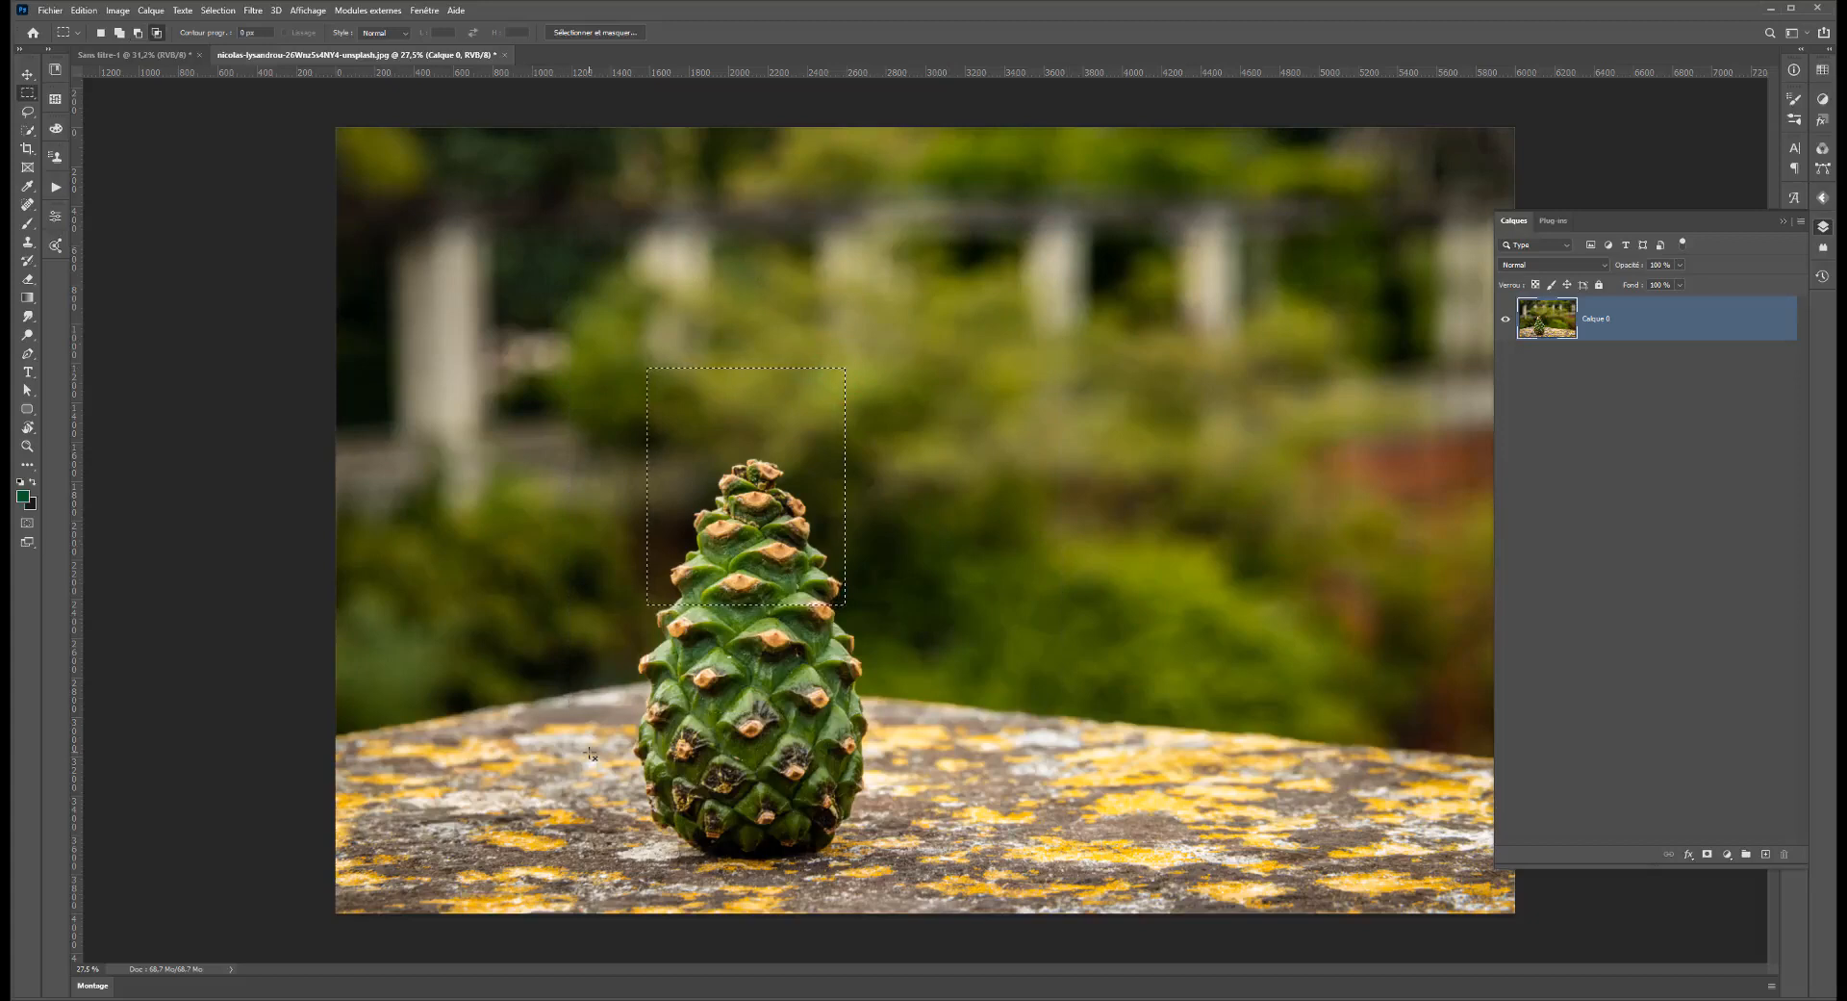
# Clear the selection and draw a rectangular one with a 10 px feather around the pine cone's upper half
pyautogui.click(595, 745)
pyautogui.moveTo(962, 347); pyautogui.dragTo(586, 632)
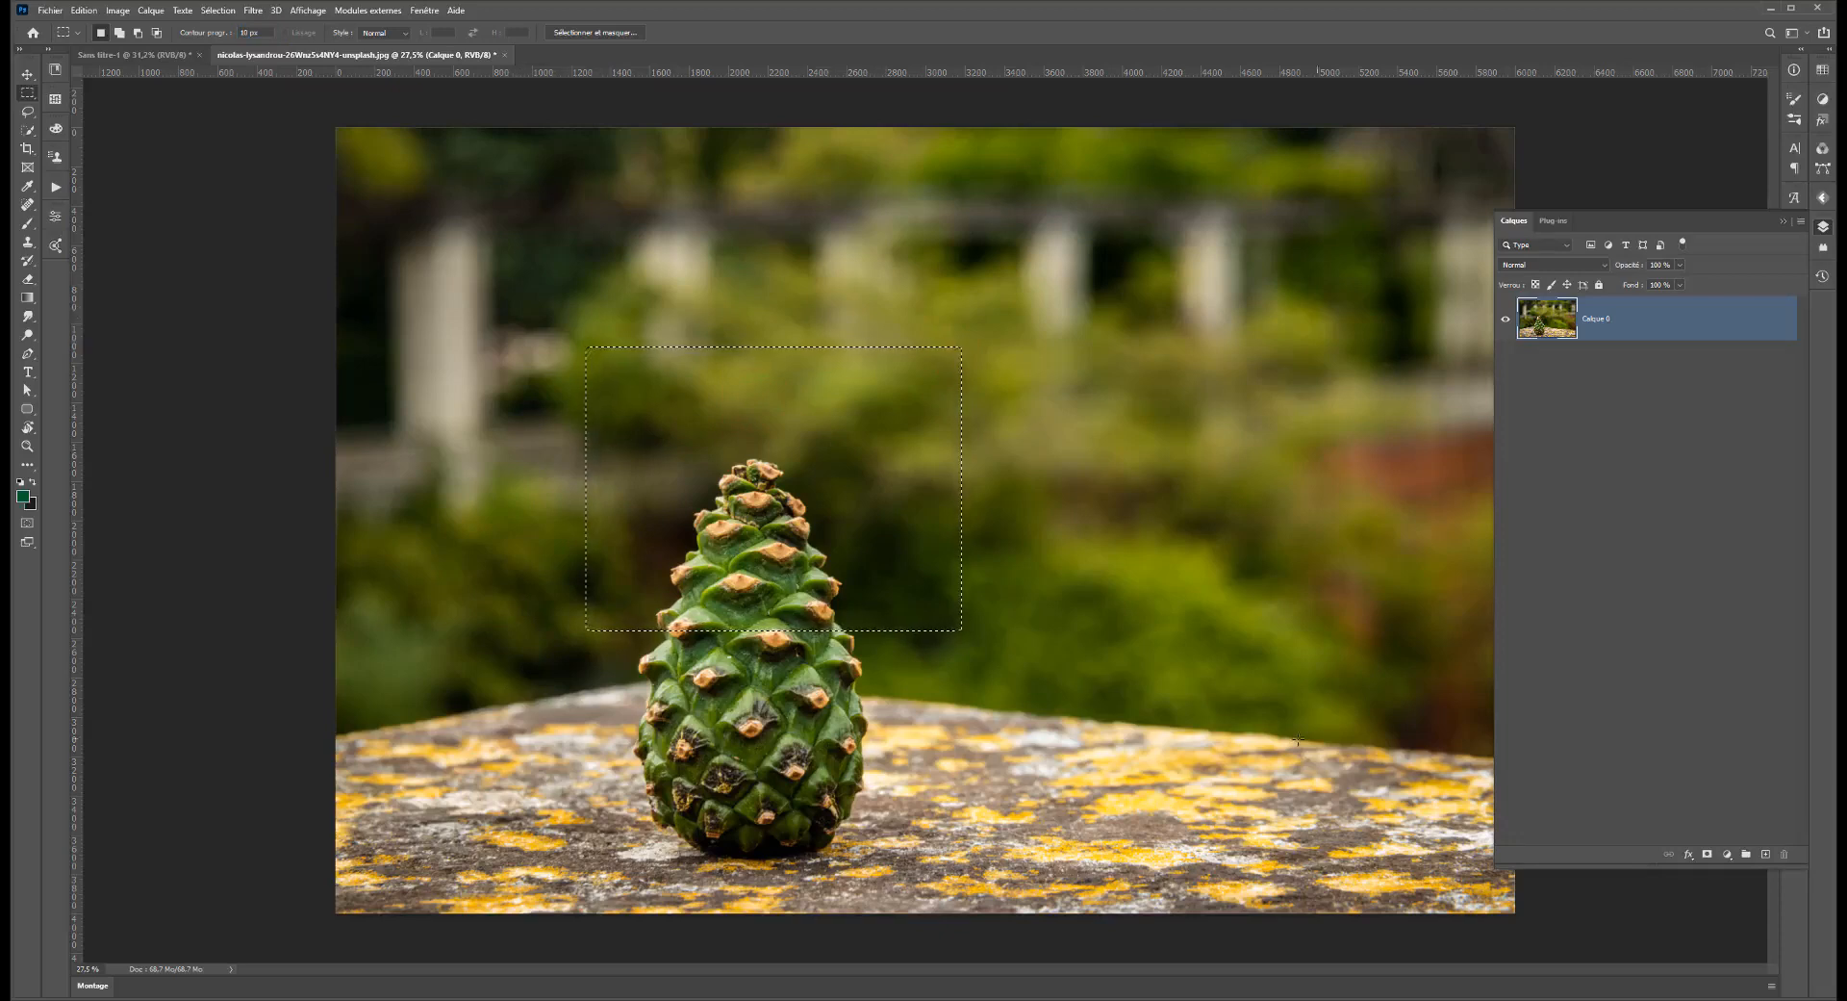
# Try out a layer mask made from the feathered rectangular selection and undo it
pyautogui.click(1708, 854)
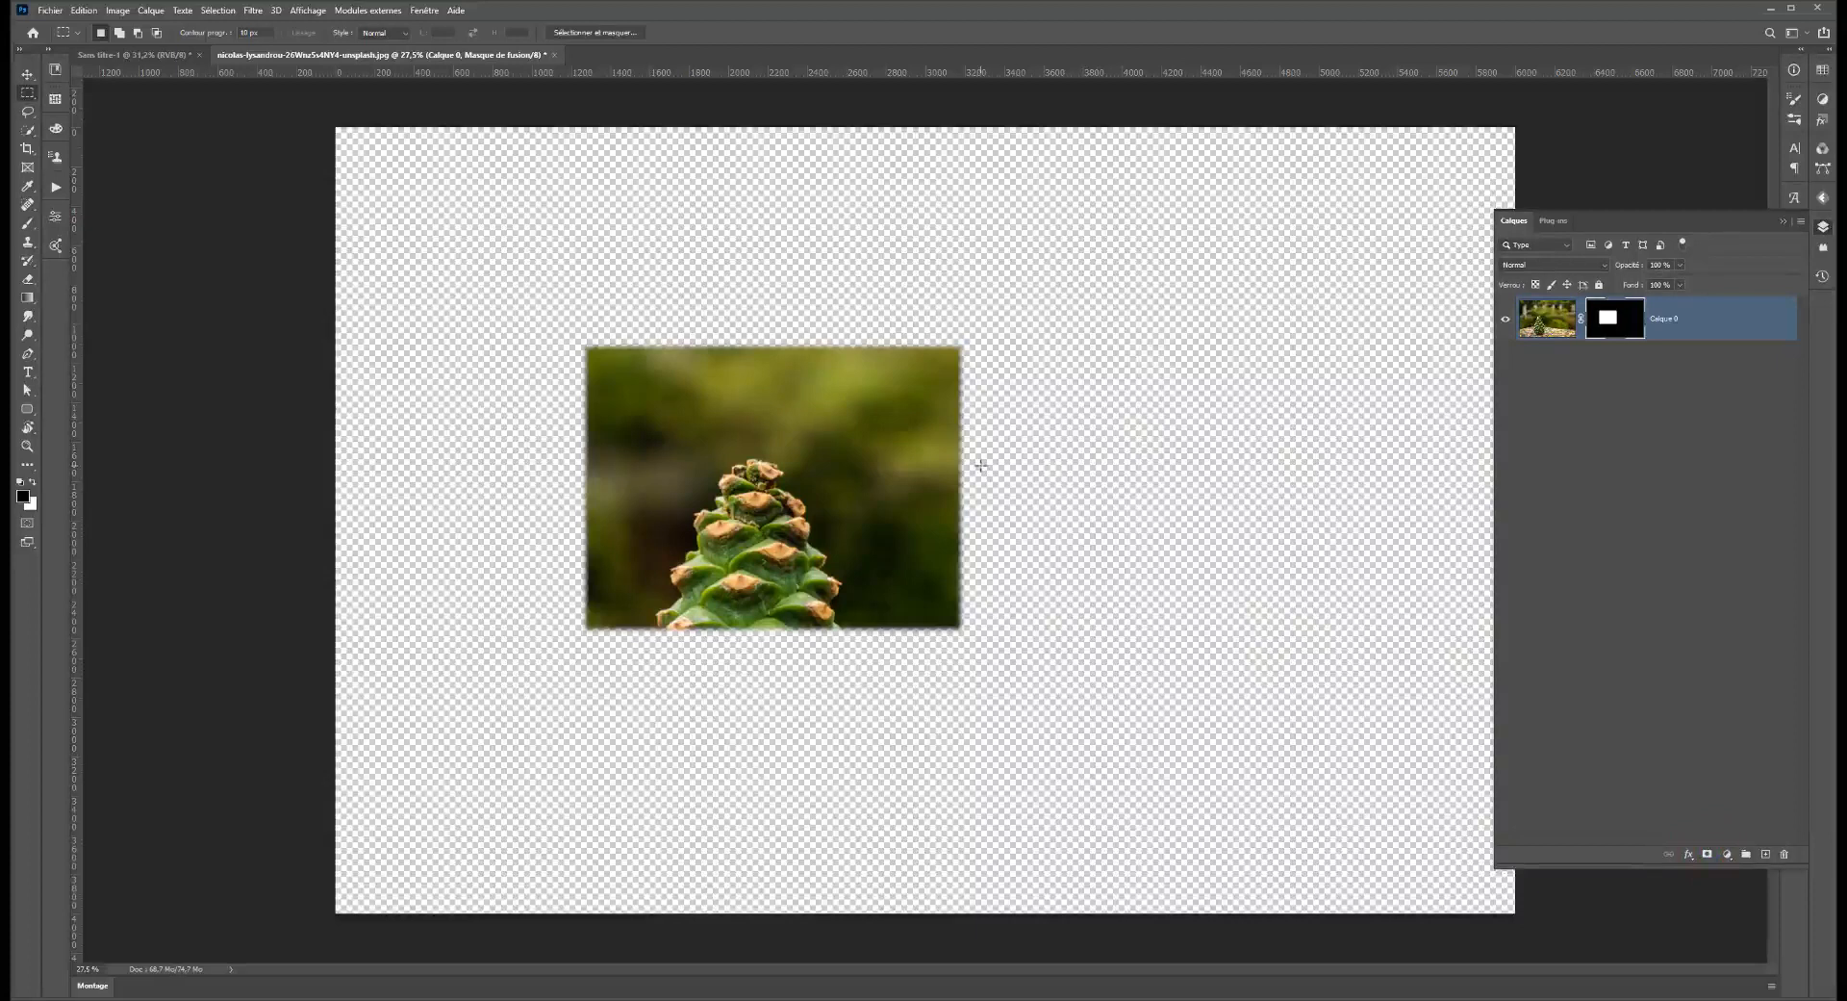
pyautogui.hotkey('ctrl', 'z')
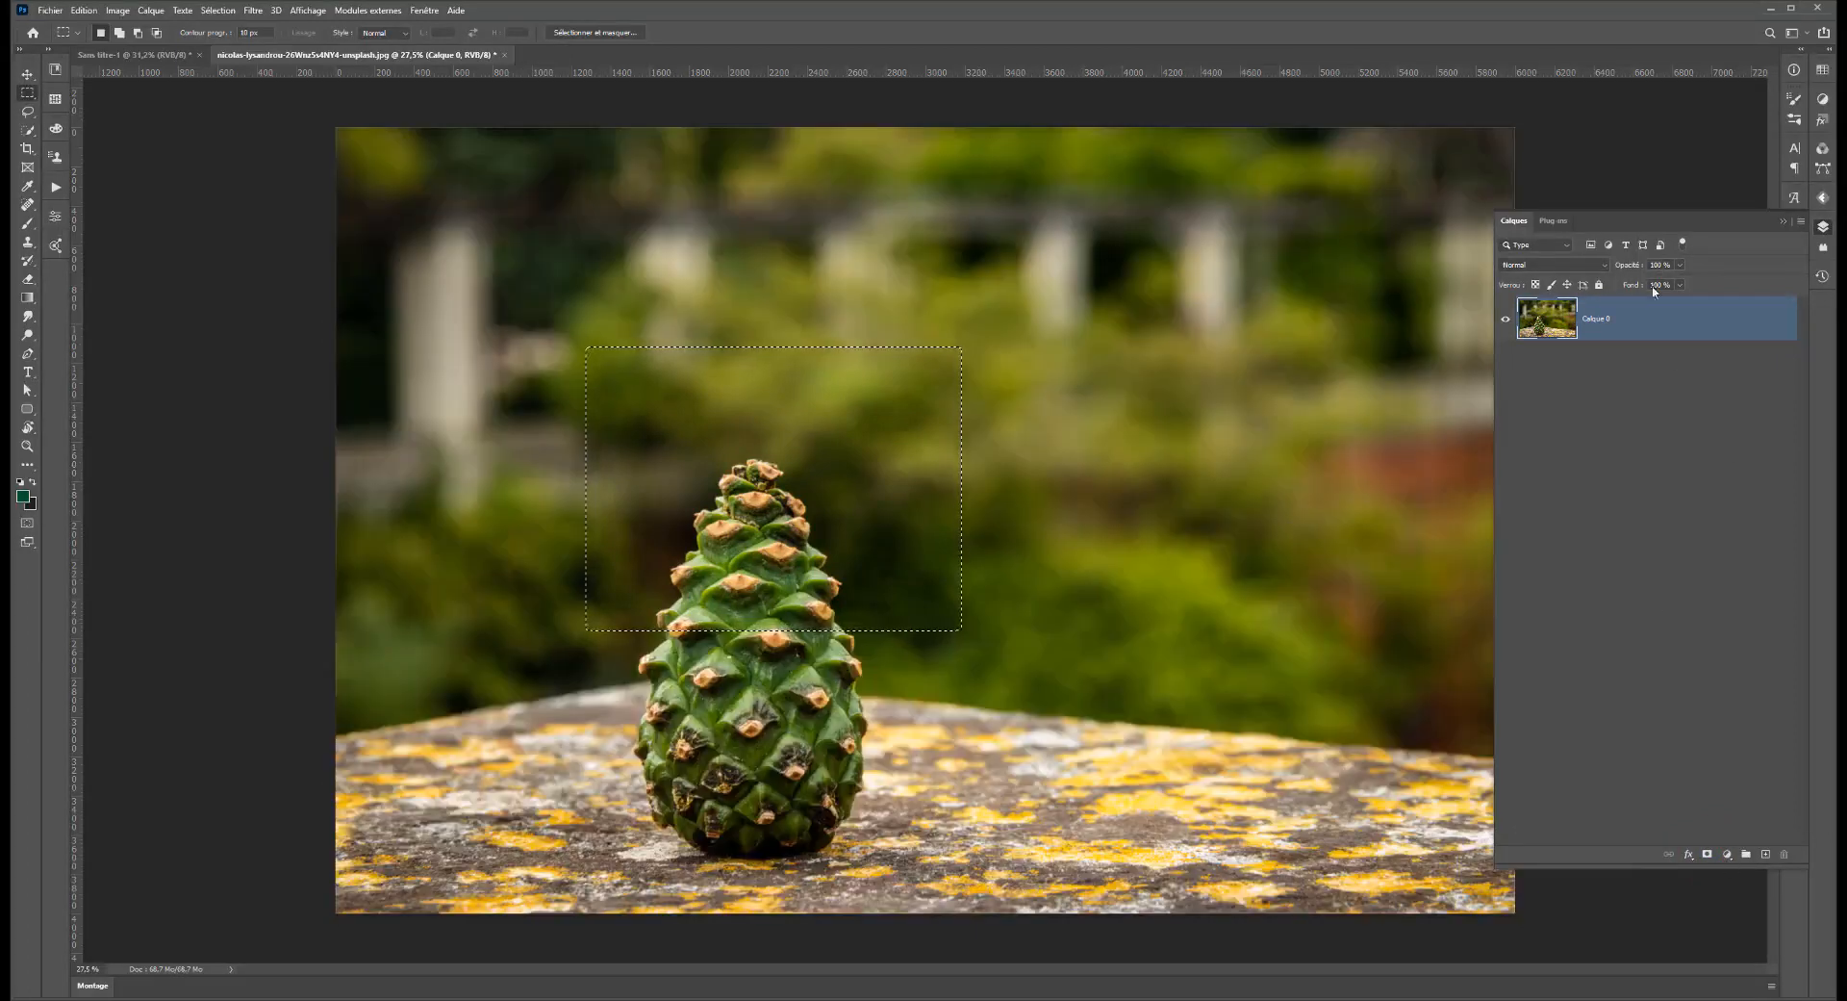
pyautogui.click(1708, 854)
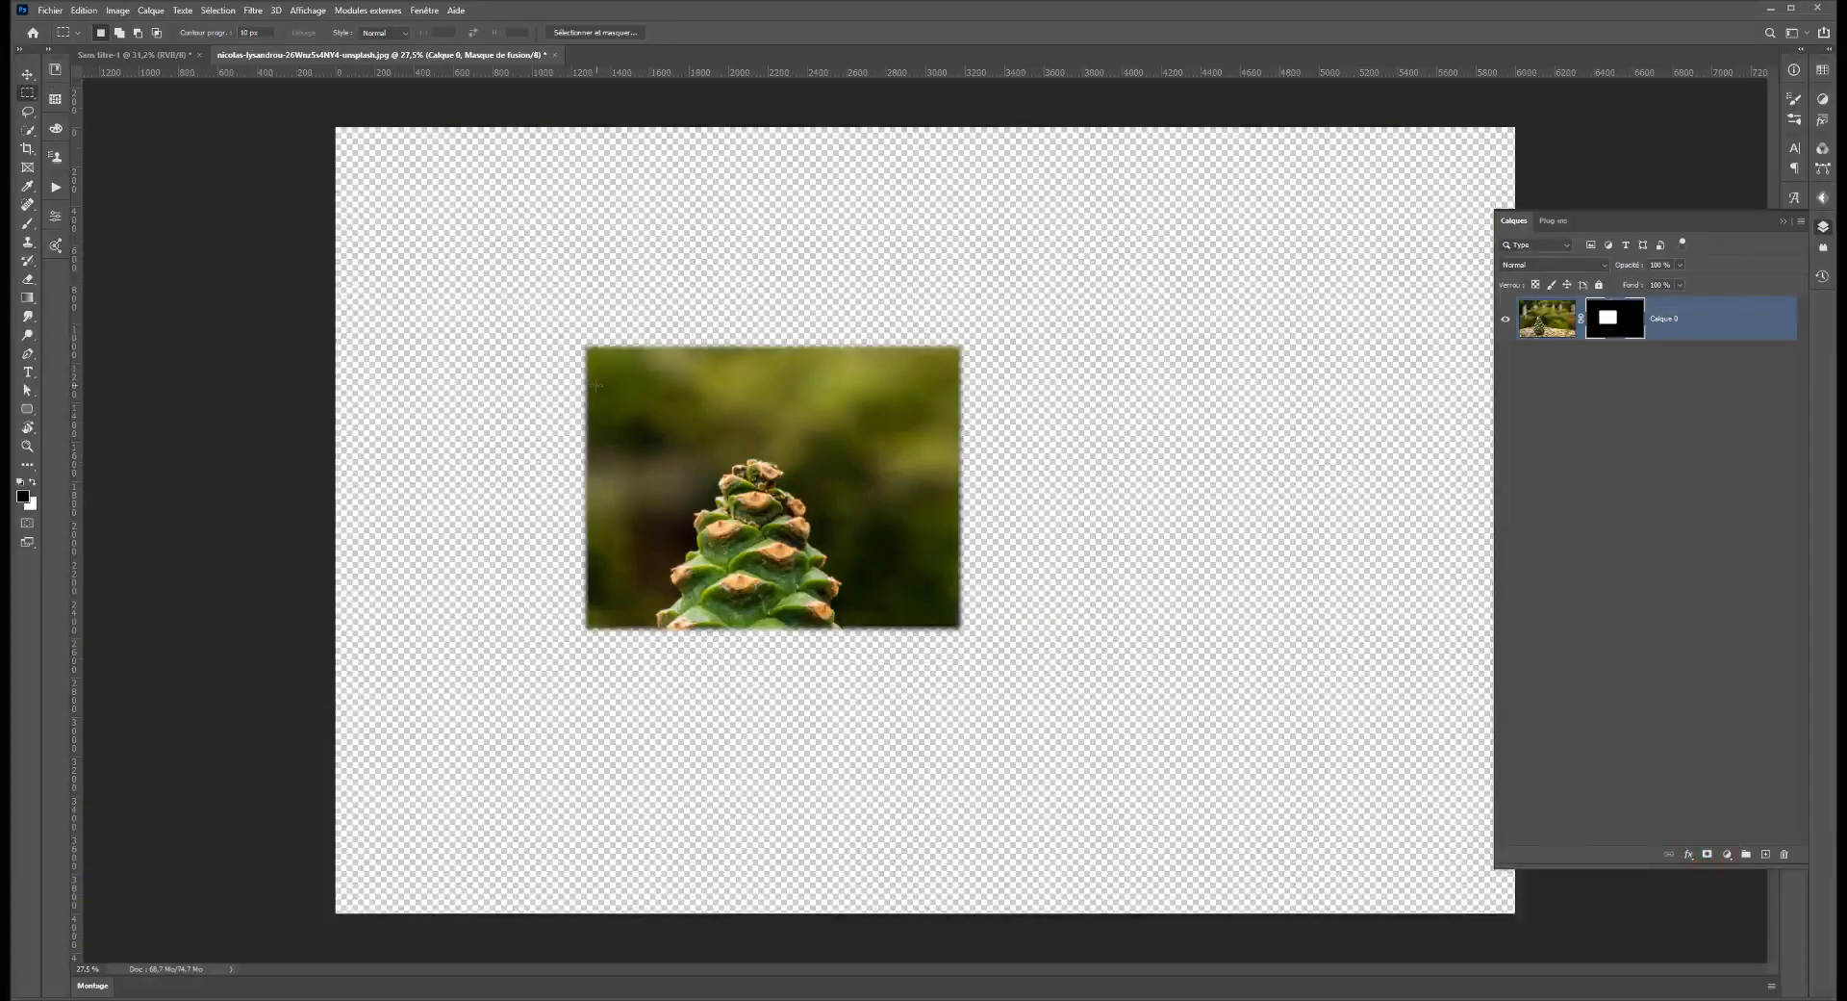
pyautogui.hotkey('ctrl', 'z')
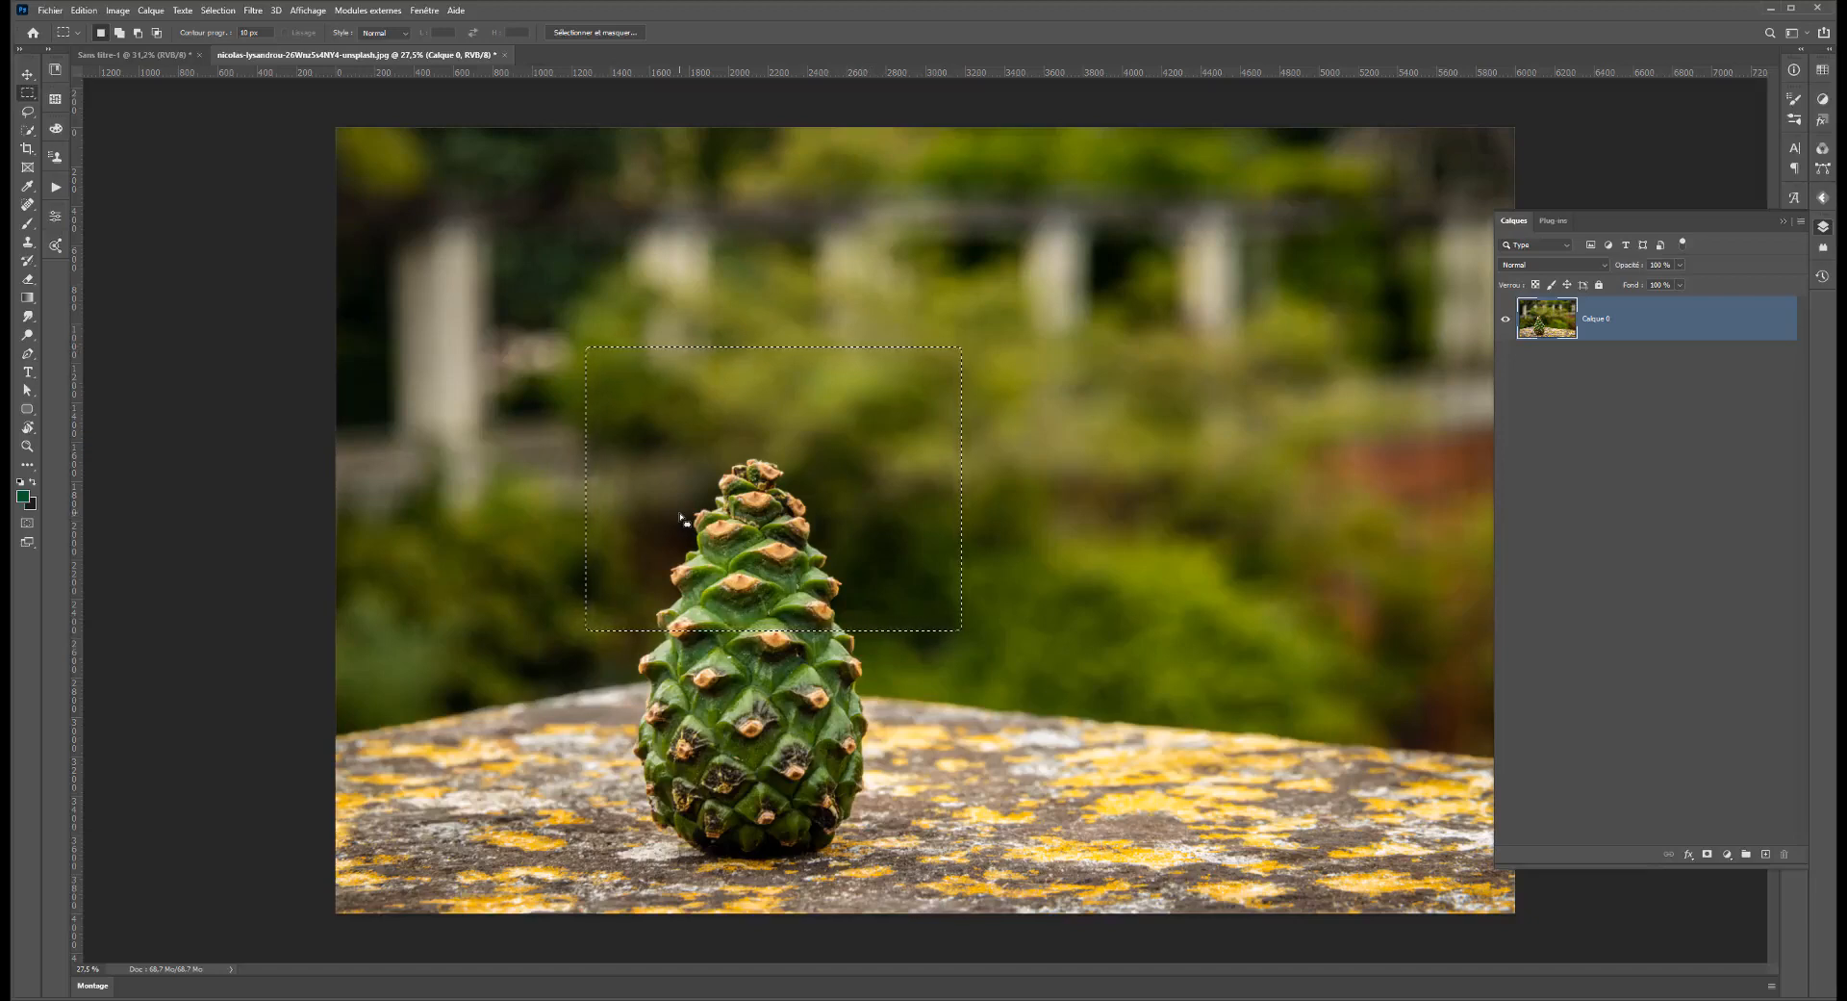
# Invert the feathered selection, try it as a layer mask, and undo the mask
pyautogui.hotkey('ctrl', 'shift', 'i')
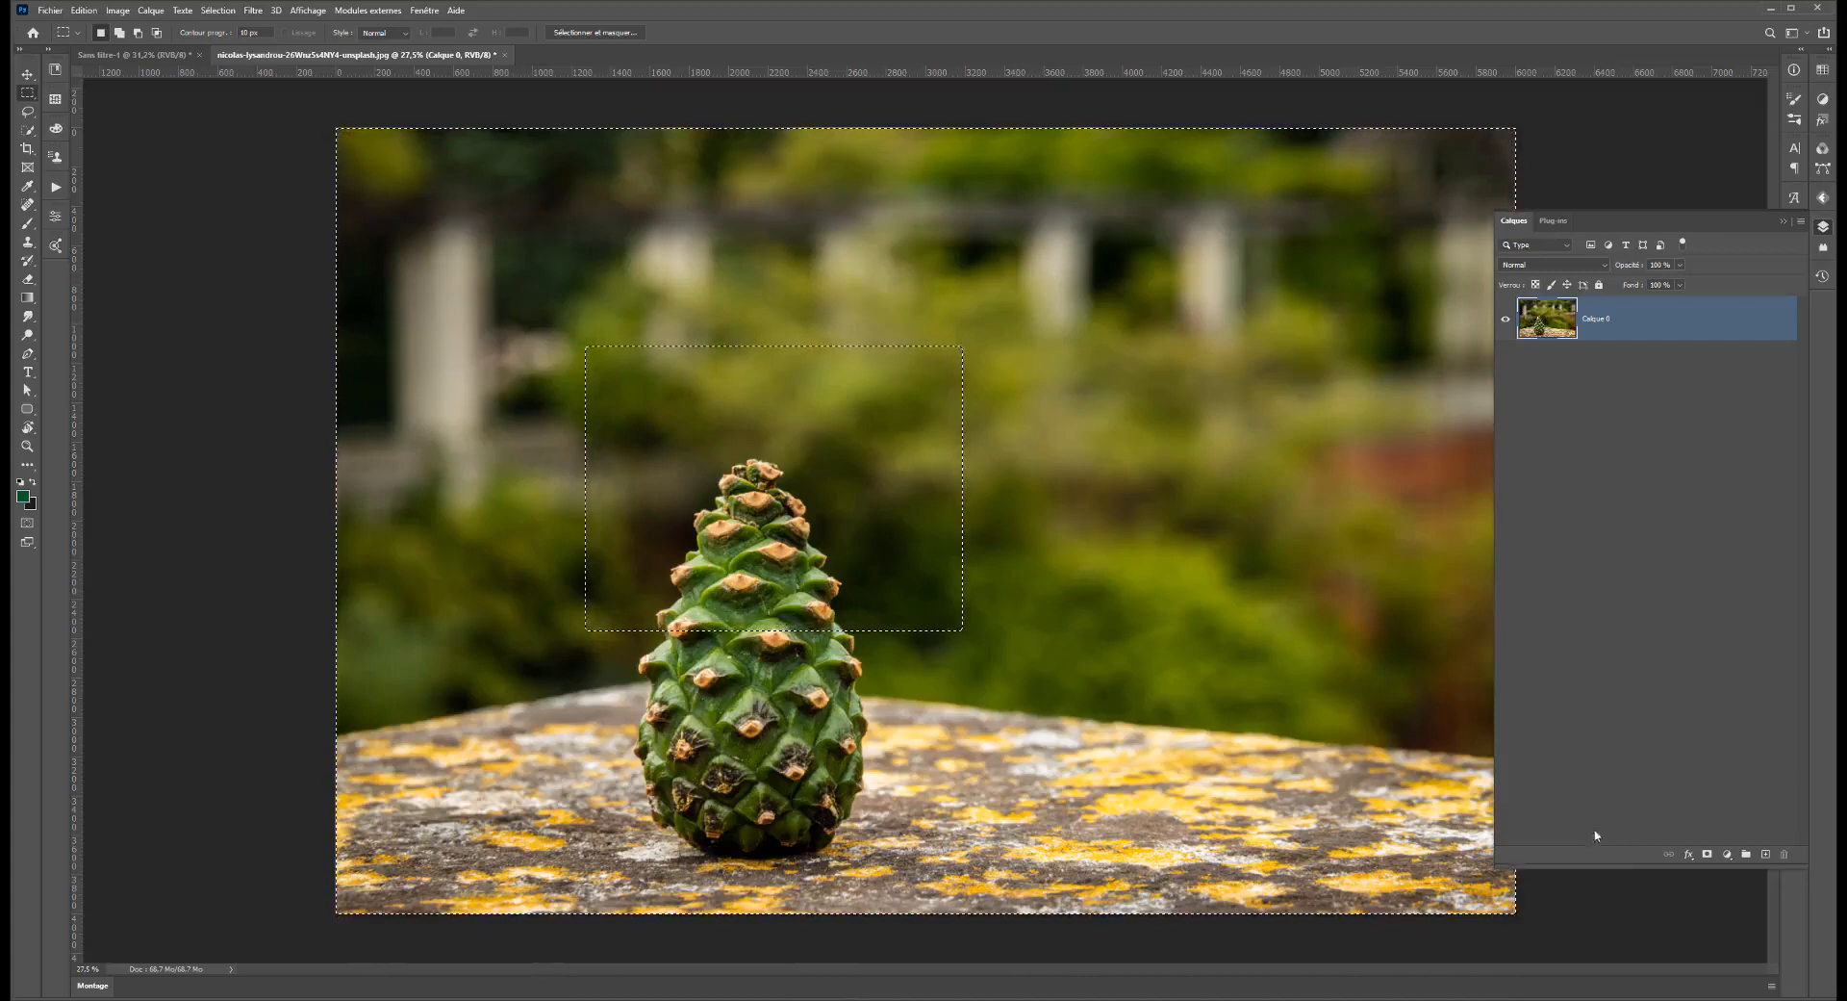
pyautogui.click(1707, 853)
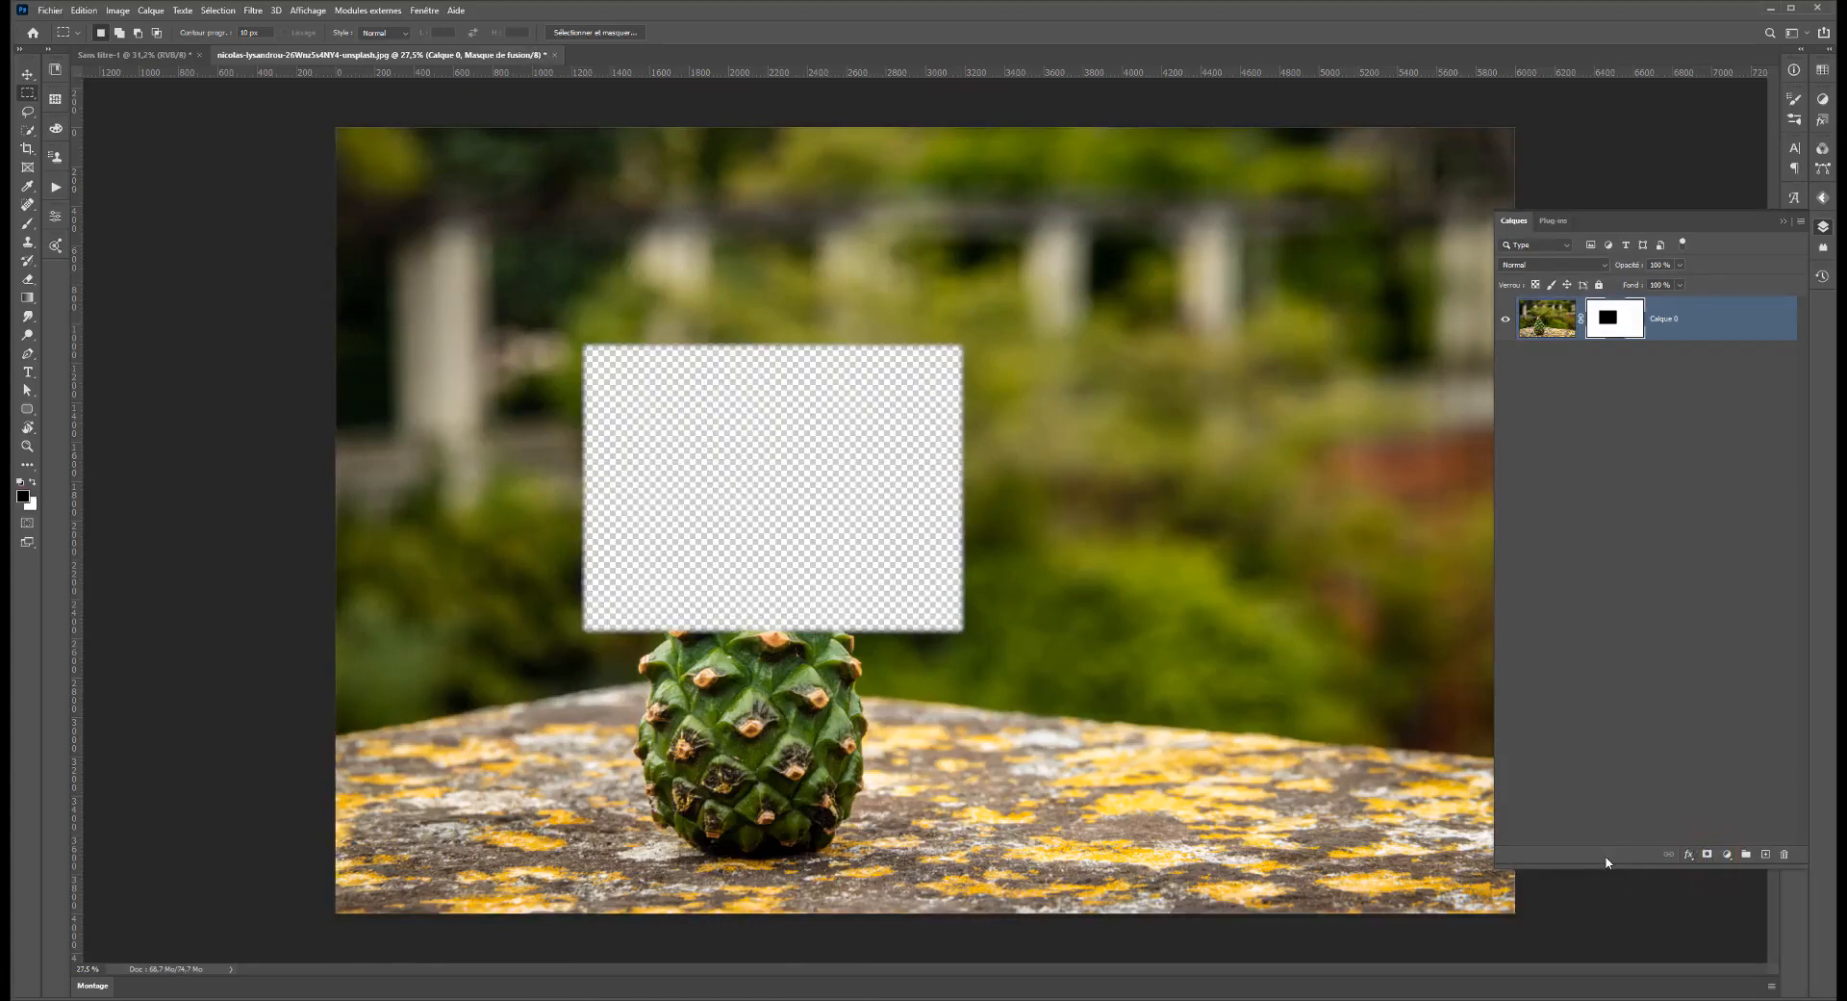
pyautogui.hotkey('ctrl', 'z')
# Reset the feather to 0 px, draw elliptical selections over the pine cone with the Elliptical Marquee, and clear them
pyautogui.click(423, 410)
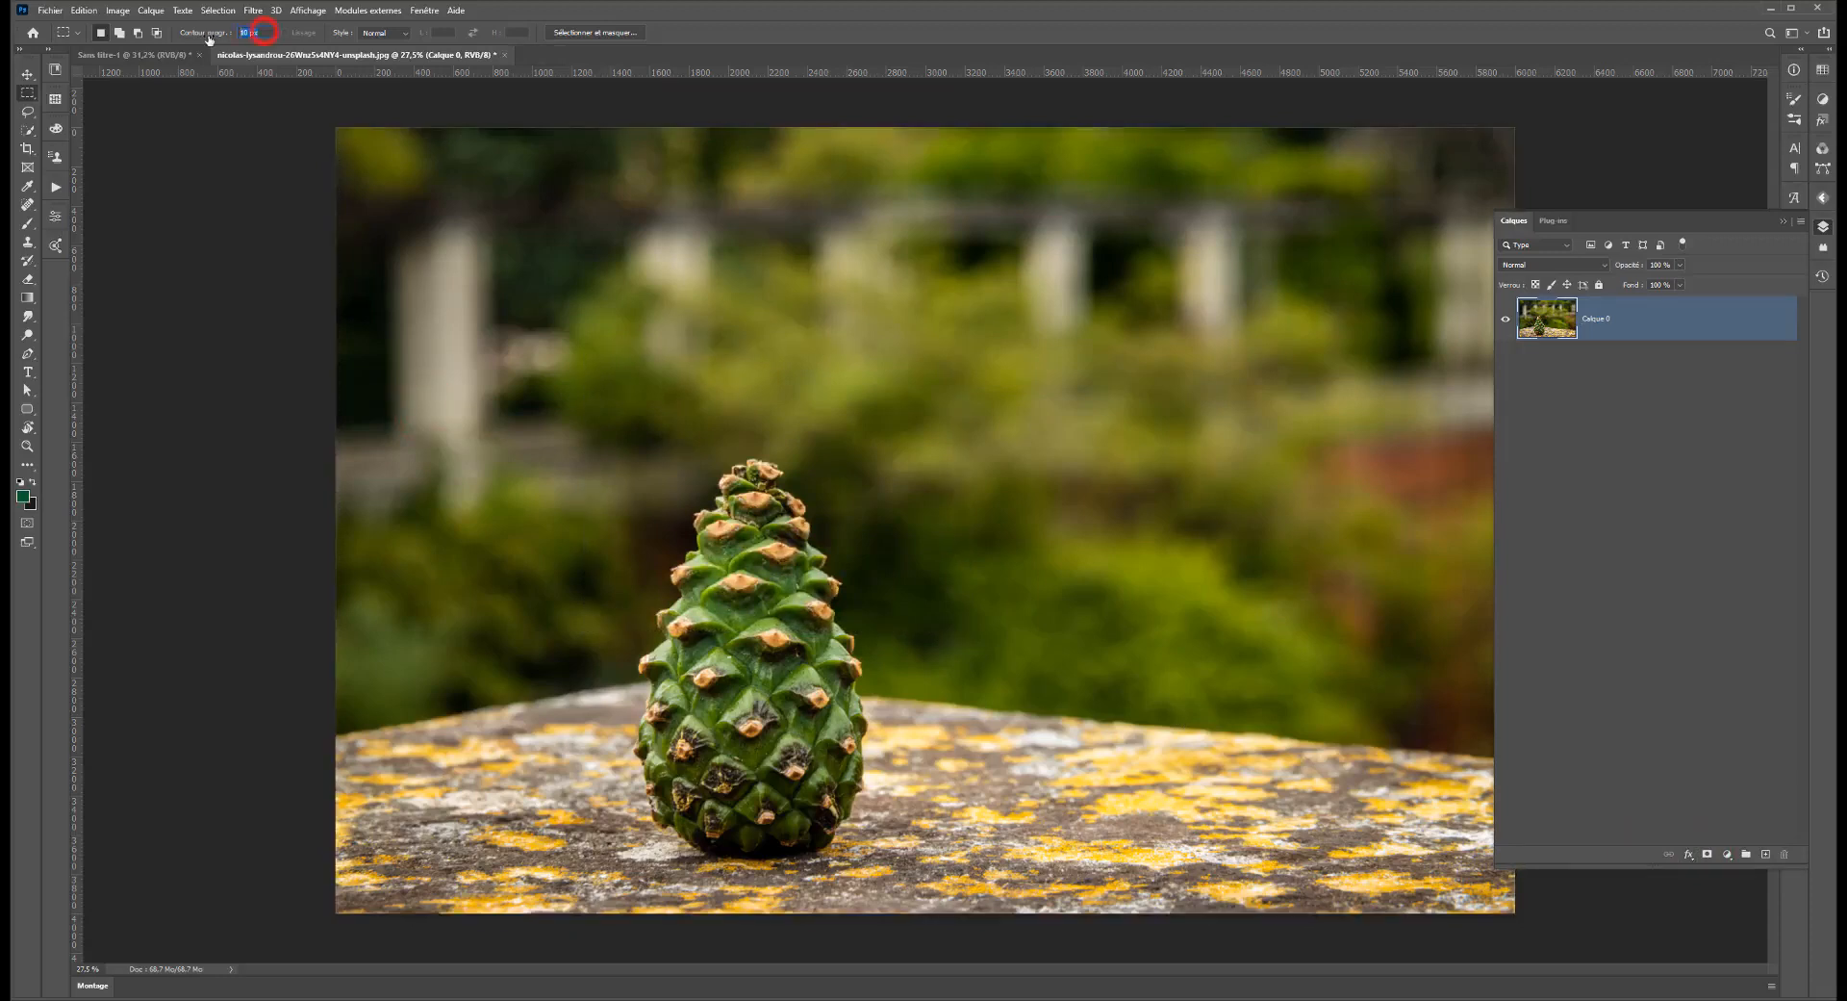
pyautogui.press('BackSpace')
pyautogui.rightClick(26, 96)
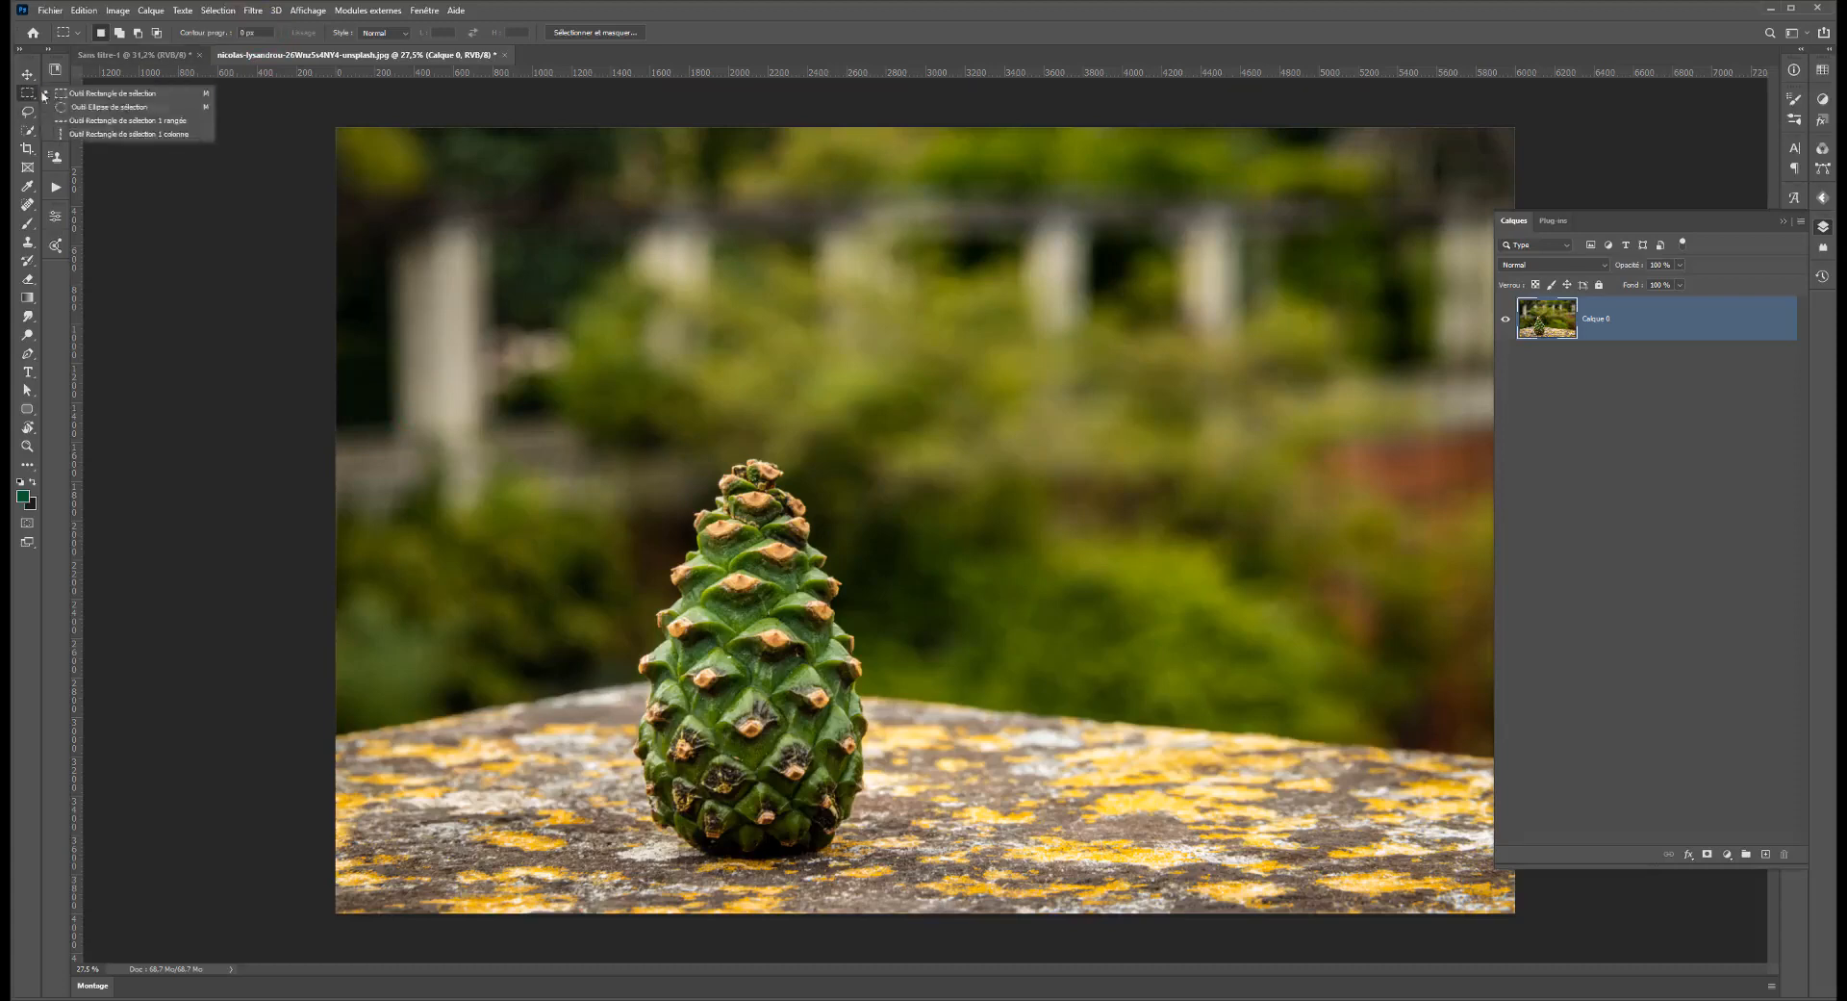
pyautogui.click(86, 109)
pyautogui.moveTo(652, 328); pyautogui.dragTo(1017, 687)
pyautogui.moveTo(1276, 797); pyautogui.dragTo(566, 634)
pyautogui.moveTo(865, 723); pyautogui.dragTo(748, 637)
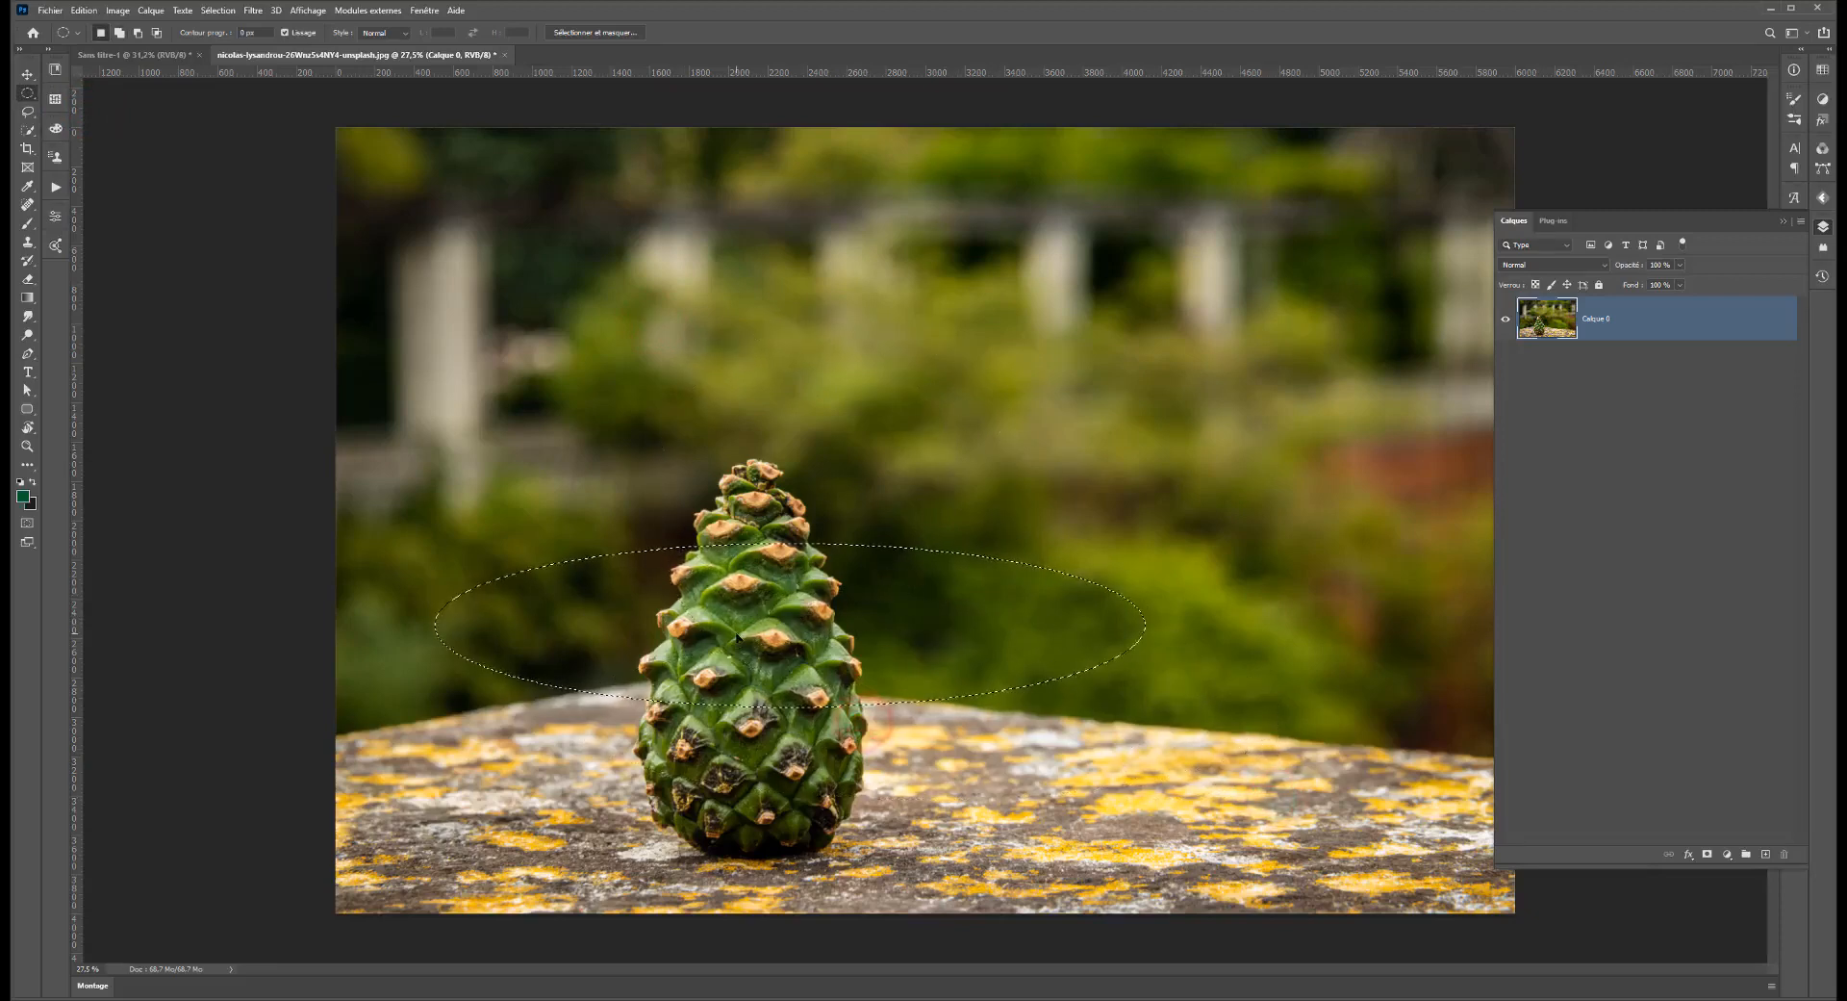
pyautogui.click(671, 520)
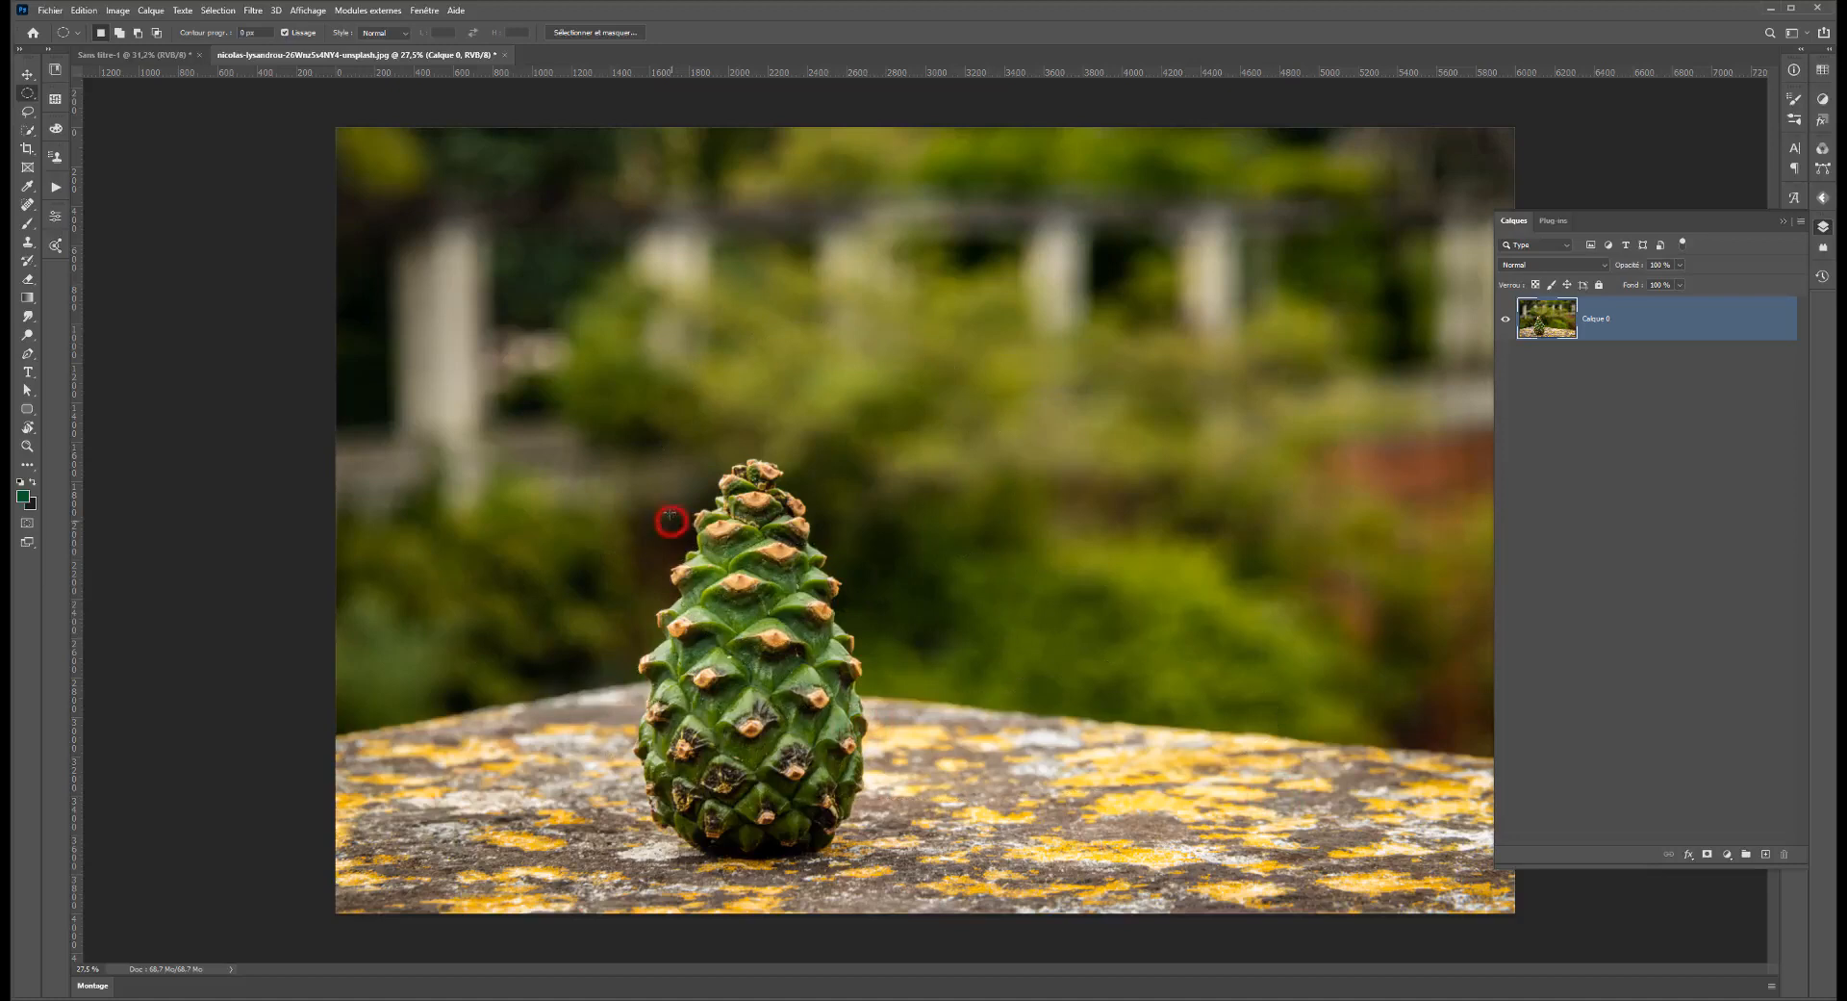
# Keep the marquee style on Normal, draw elliptical selections including a circle around the pine cone, and clear them
pyautogui.click(379, 37)
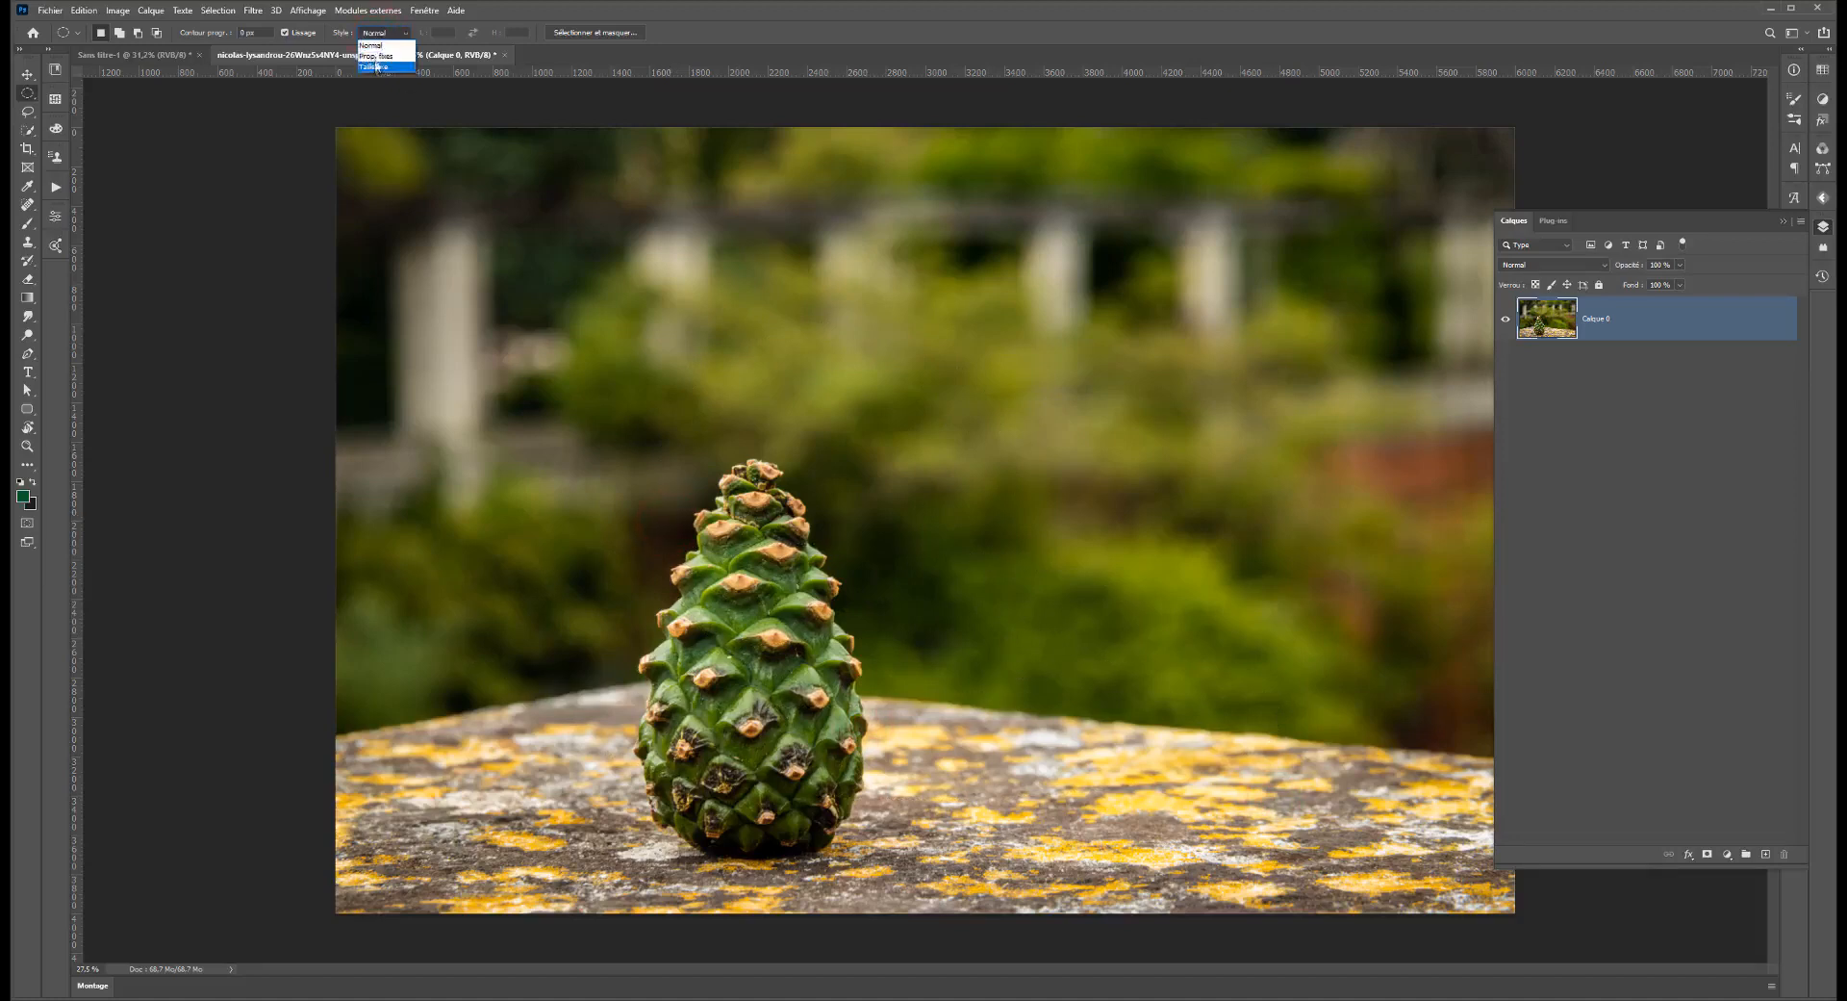
pyautogui.click(375, 45)
pyautogui.moveTo(524, 305); pyautogui.dragTo(877, 700)
pyautogui.moveTo(983, 364); pyautogui.dragTo(618, 729)
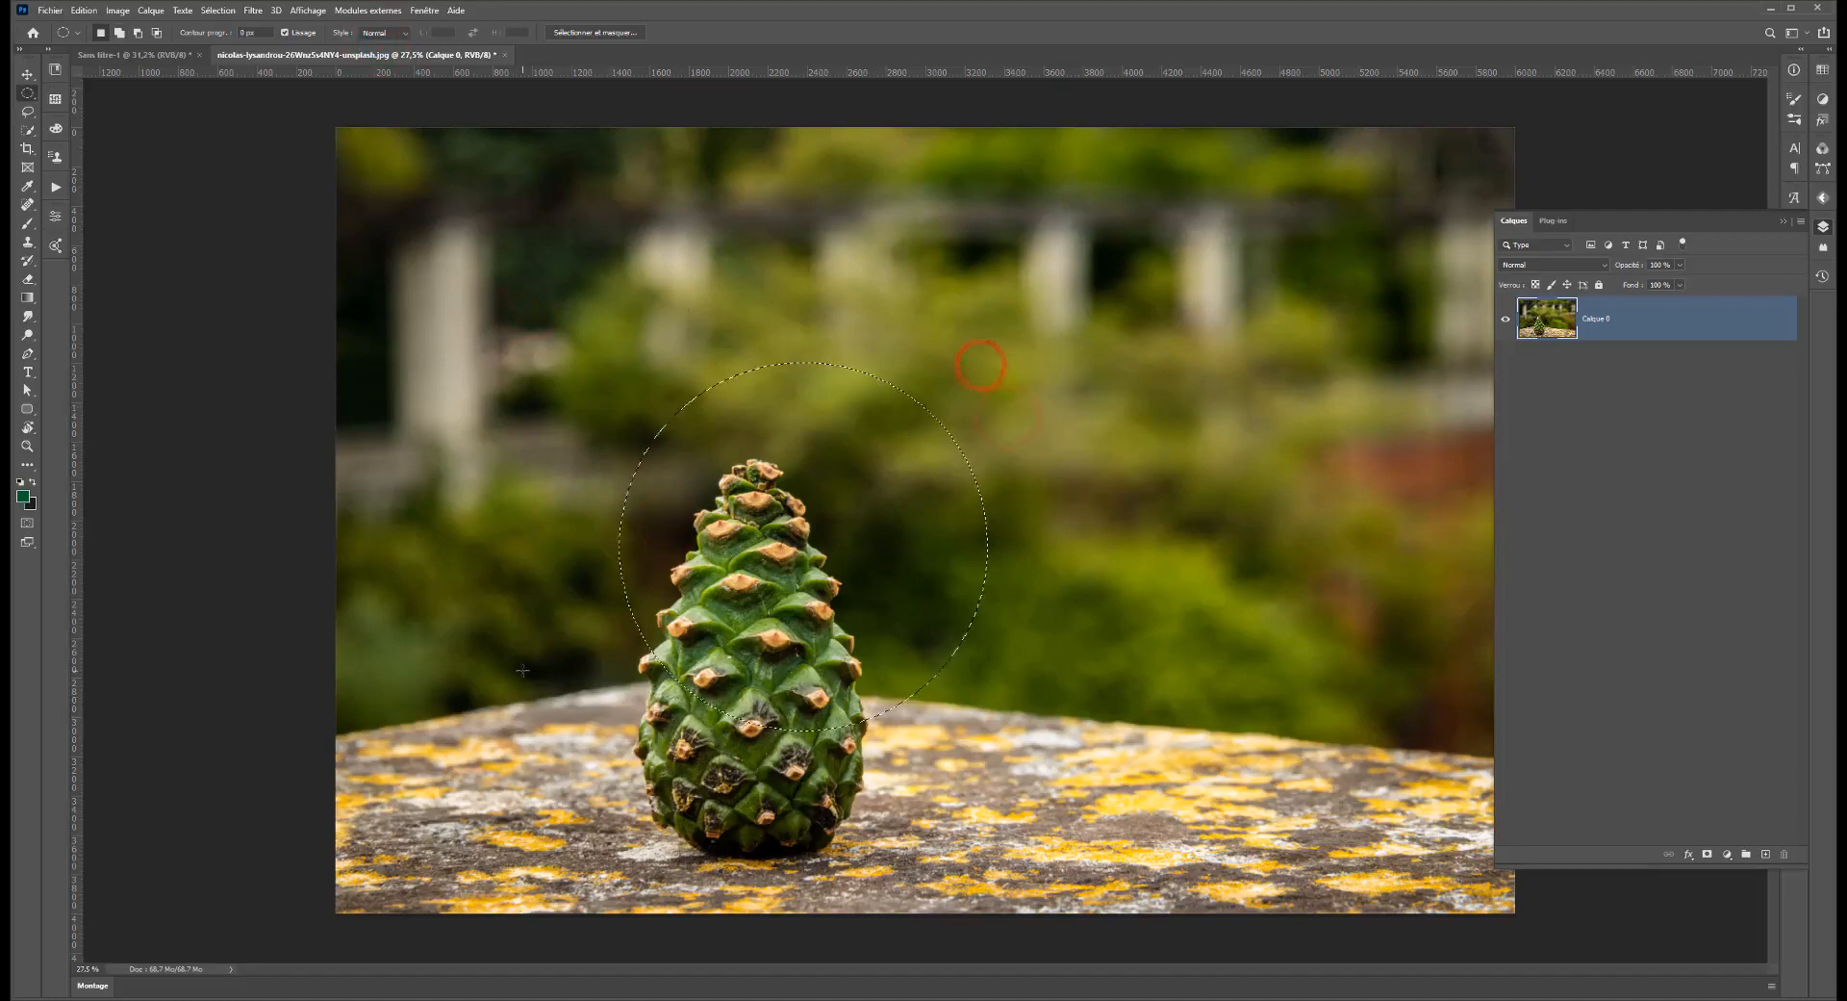
pyautogui.click(462, 318)
pyautogui.click(963, 643)
# Set the Elliptical Marquee style to fixed proportions and draw a selection over the pine cone's tip
pyautogui.click(384, 35)
pyautogui.click(386, 54)
pyautogui.moveTo(648, 350); pyautogui.dragTo(882, 589)
# Set the proportional height to 2, draw a tall ellipse on the left side of the pine cone, and clear it
pyautogui.click(519, 35)
pyautogui.write('2')
pyautogui.moveTo(487, 236); pyautogui.dragTo(770, 804)
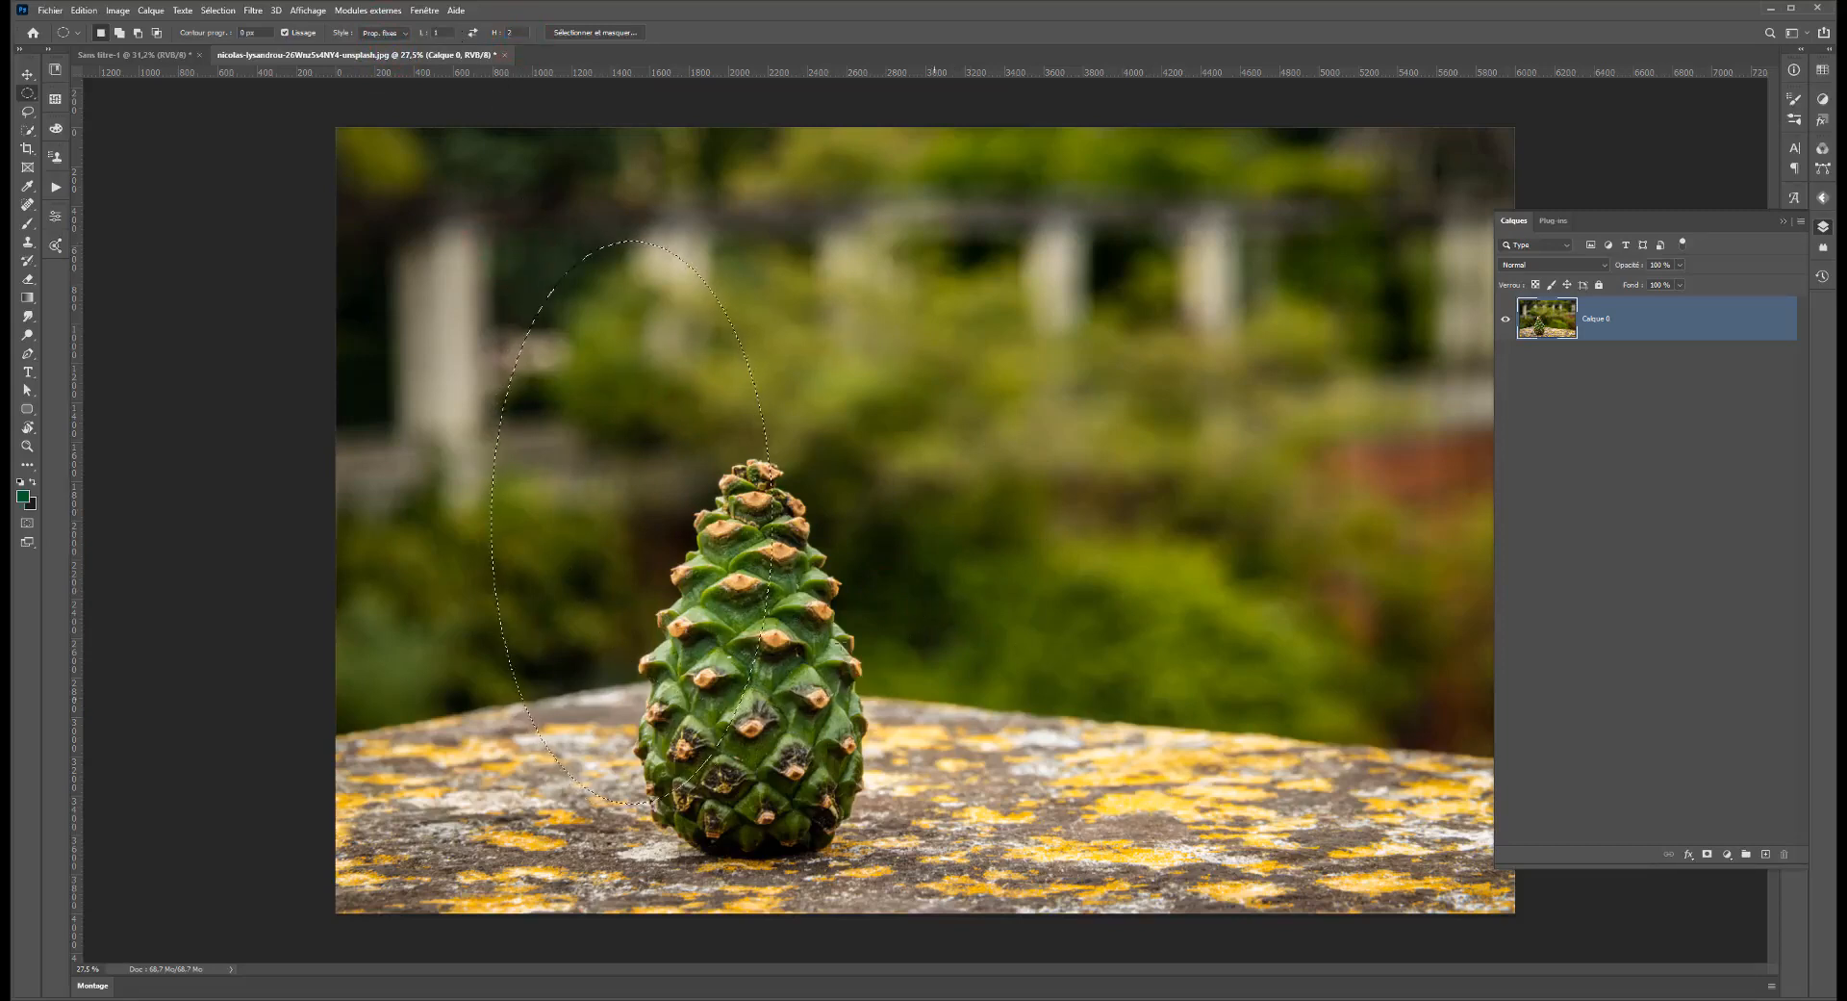
pyautogui.click(439, 163)
# Set the marquee style to fixed size, place elliptical selections beside the pine cone's tip, and return the style to Normal
pyautogui.click(394, 35)
pyautogui.click(384, 67)
pyautogui.click(627, 431)
pyautogui.press('Tab')
pyautogui.click(612, 363)
pyautogui.moveTo(649, 423); pyautogui.dragTo(707, 498)
pyautogui.click(654, 445)
pyautogui.click(383, 31)
pyautogui.click(380, 45)
# Select a single row of pixels across the upper part of the image with the Single Row Marquee
pyautogui.click(27, 92)
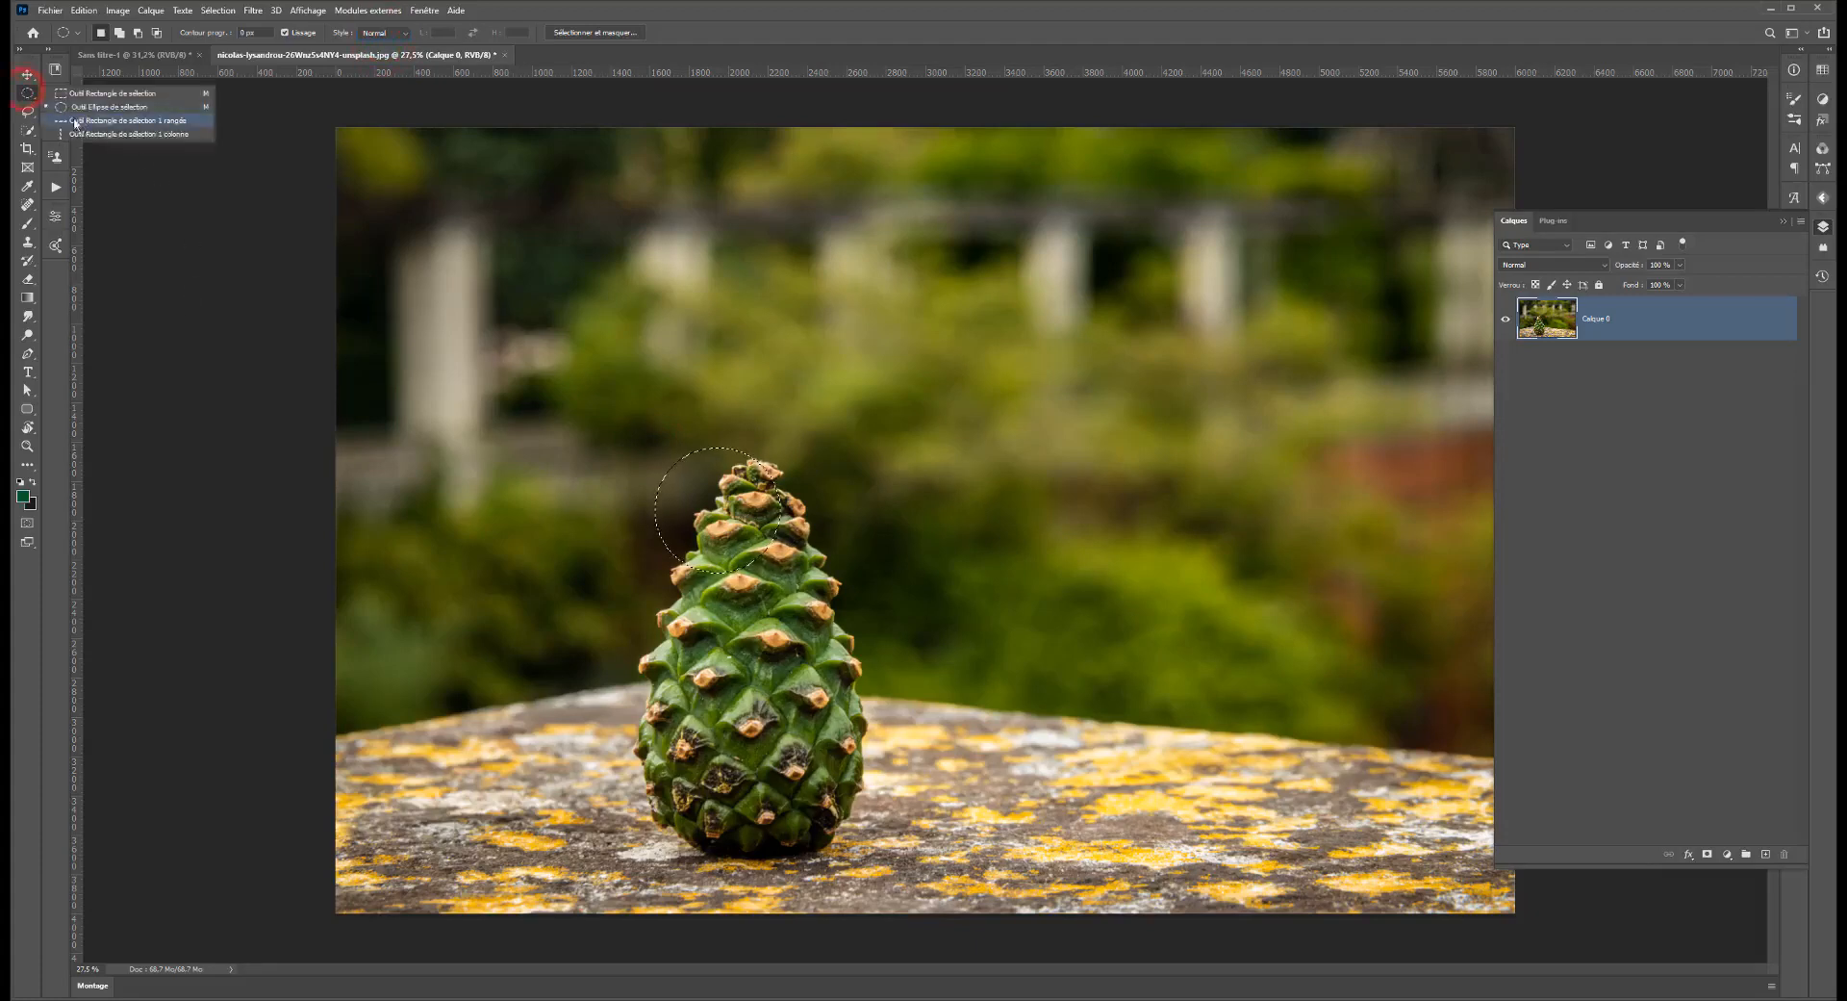
pyautogui.click(74, 124)
pyautogui.click(391, 251)
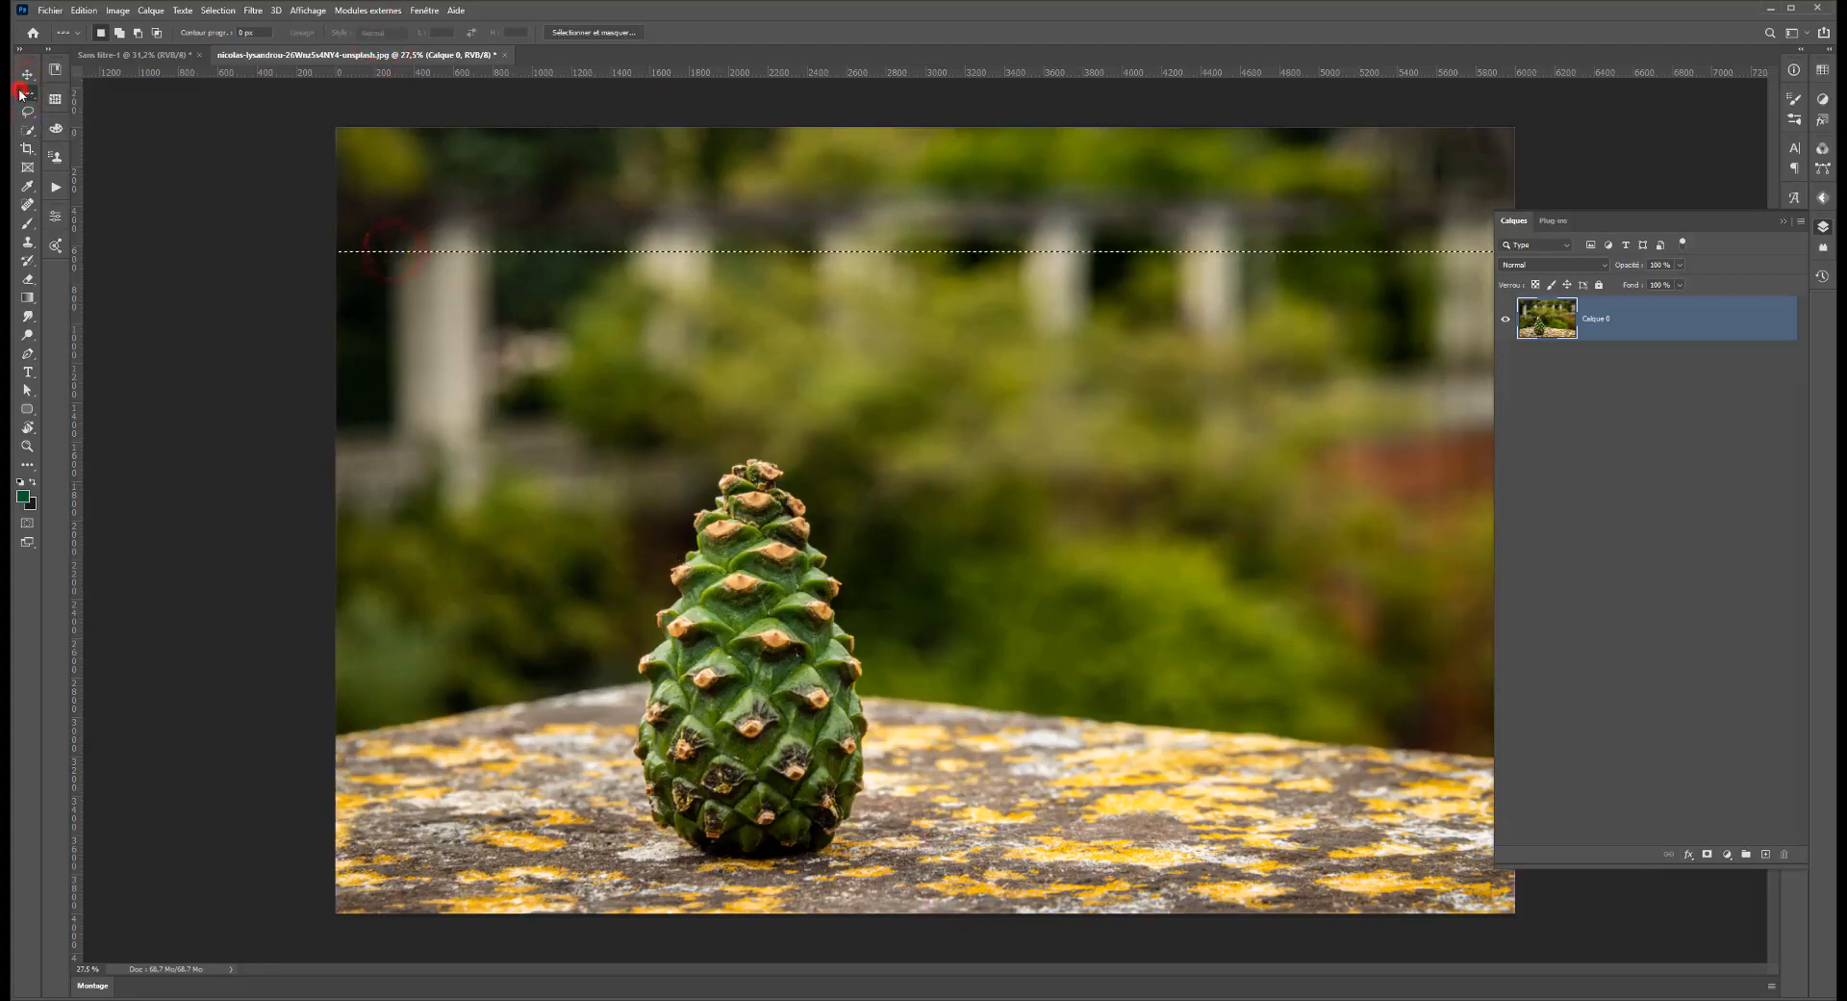
pyautogui.click(21, 93)
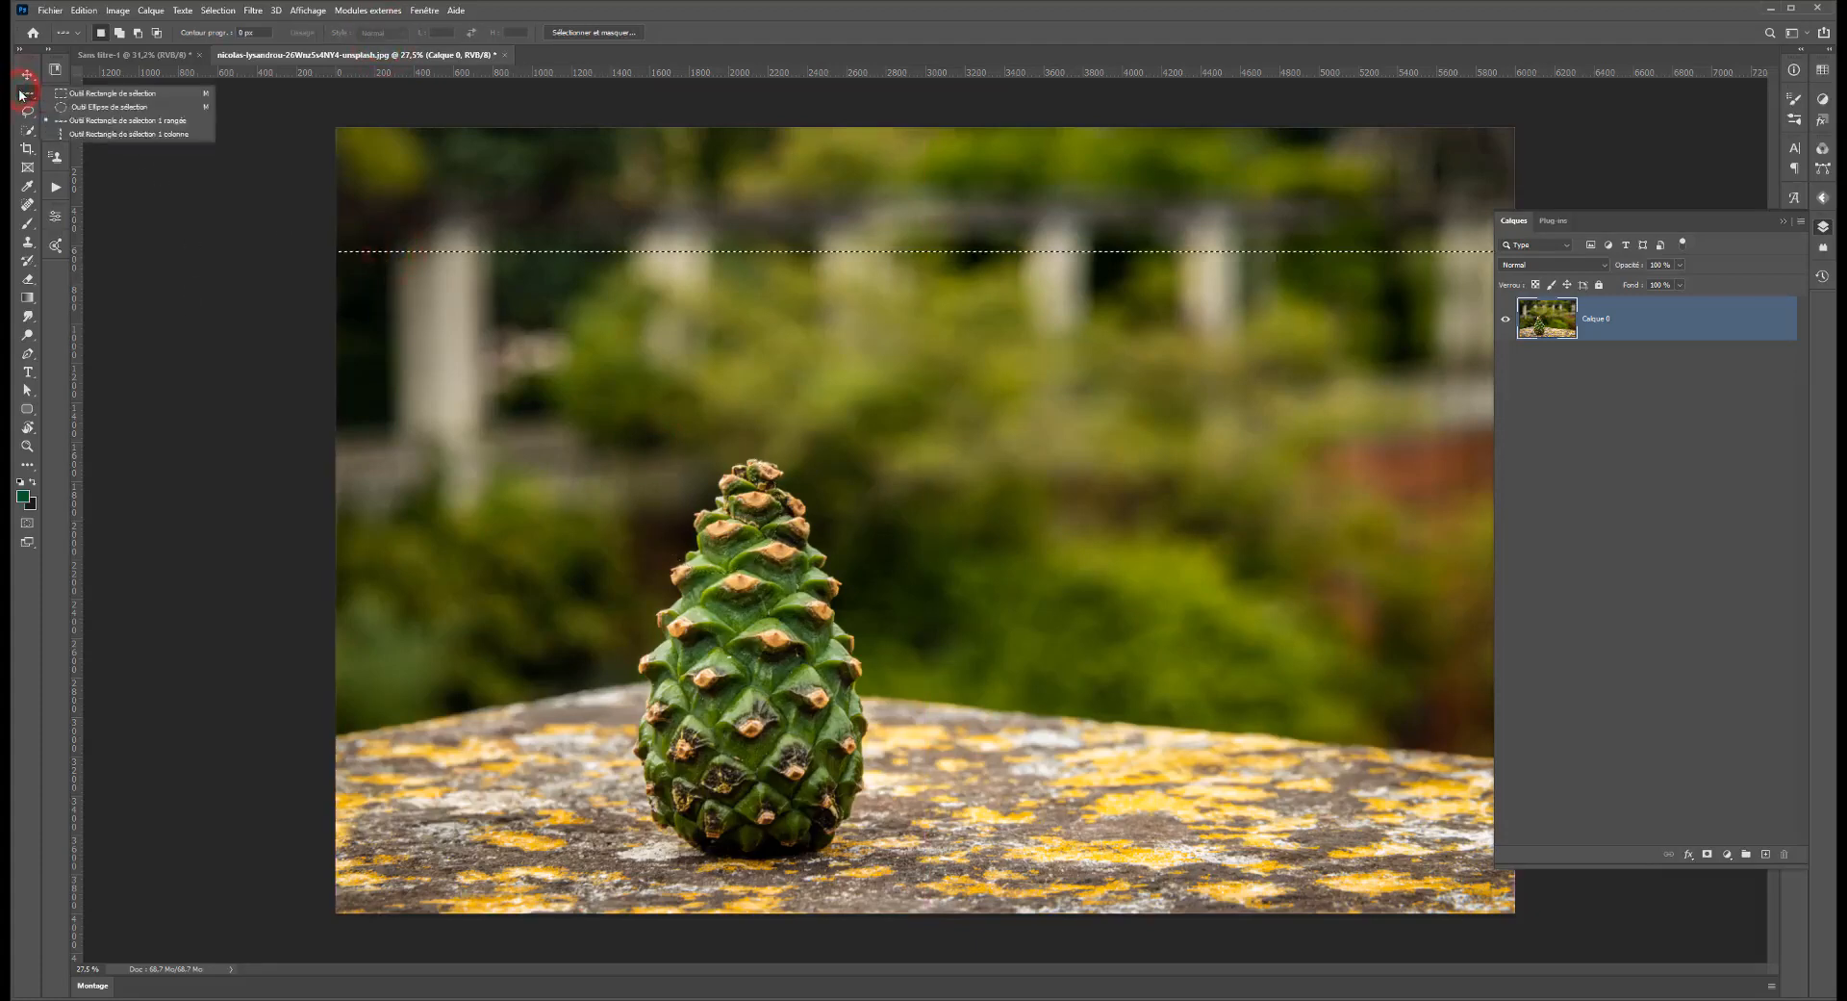
pyautogui.click(107, 123)
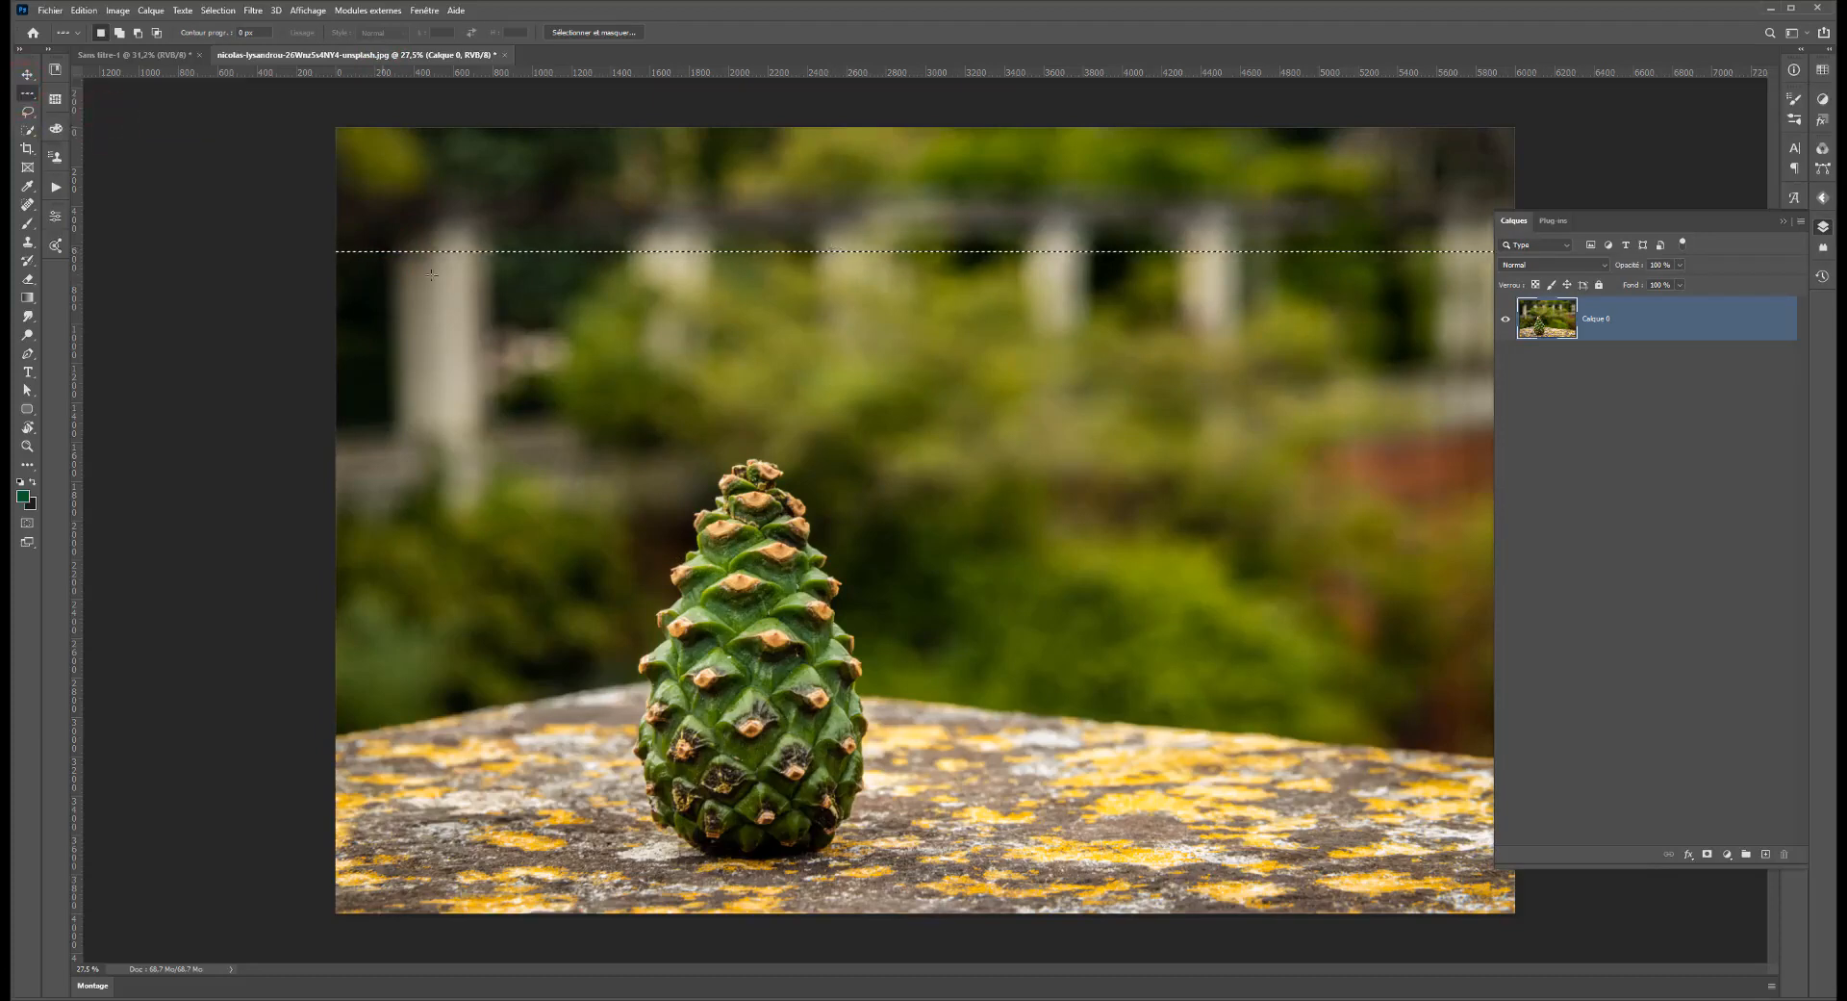
# Try out a layer mask made from the single-row selection and undo it
pyautogui.click(1707, 854)
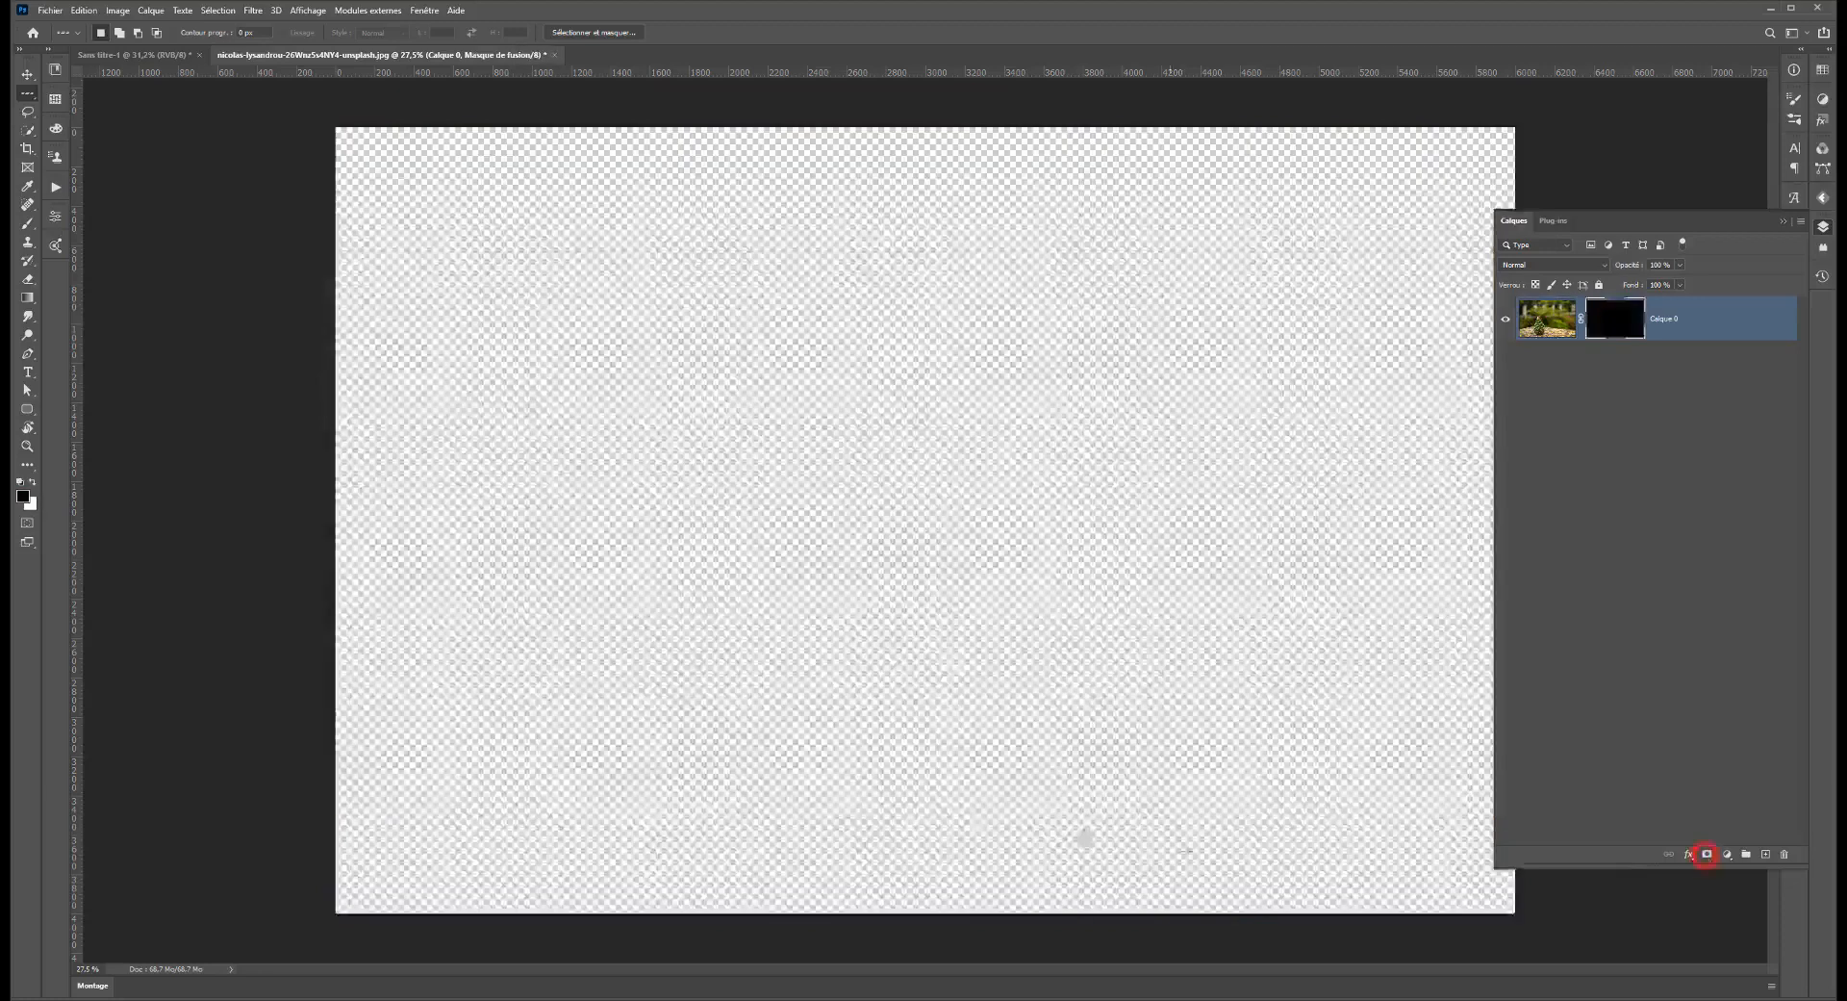
pyautogui.hotkey('ctrl', 'z')
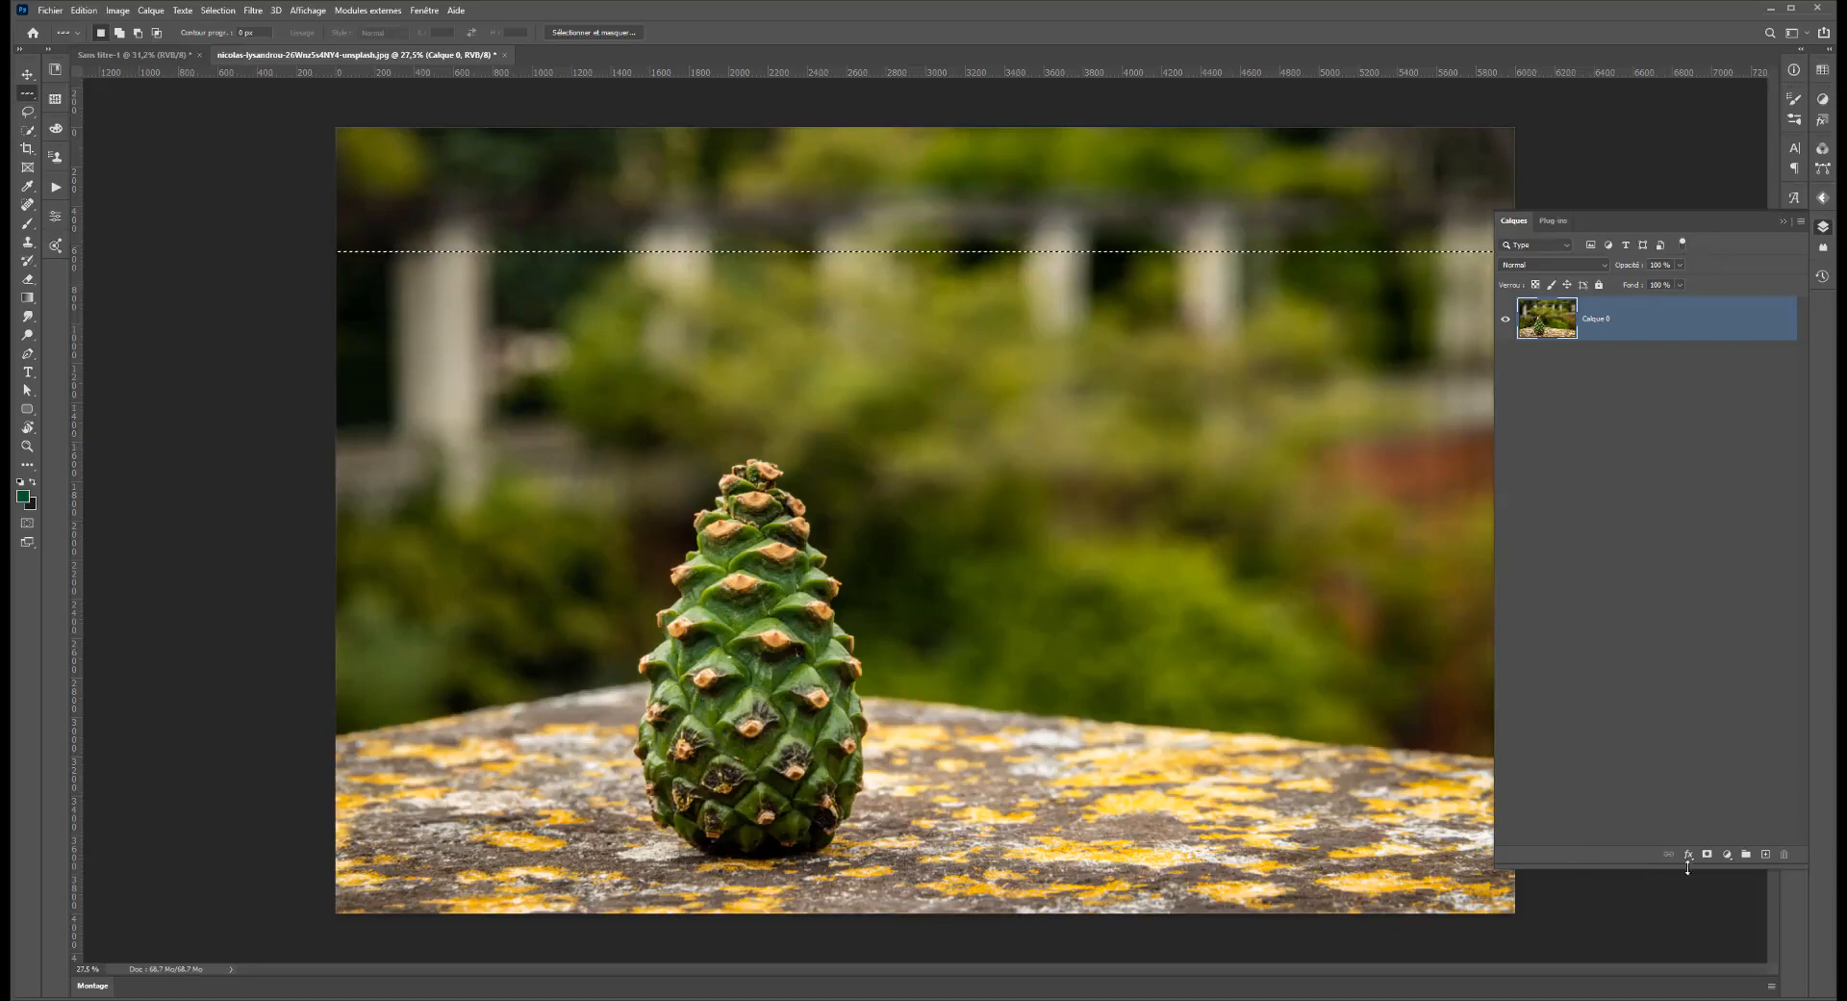
# Add a new layer and stroke the single-row selection on it at 50 px in green #27cb6c, positioned outside
pyautogui.click(1766, 854)
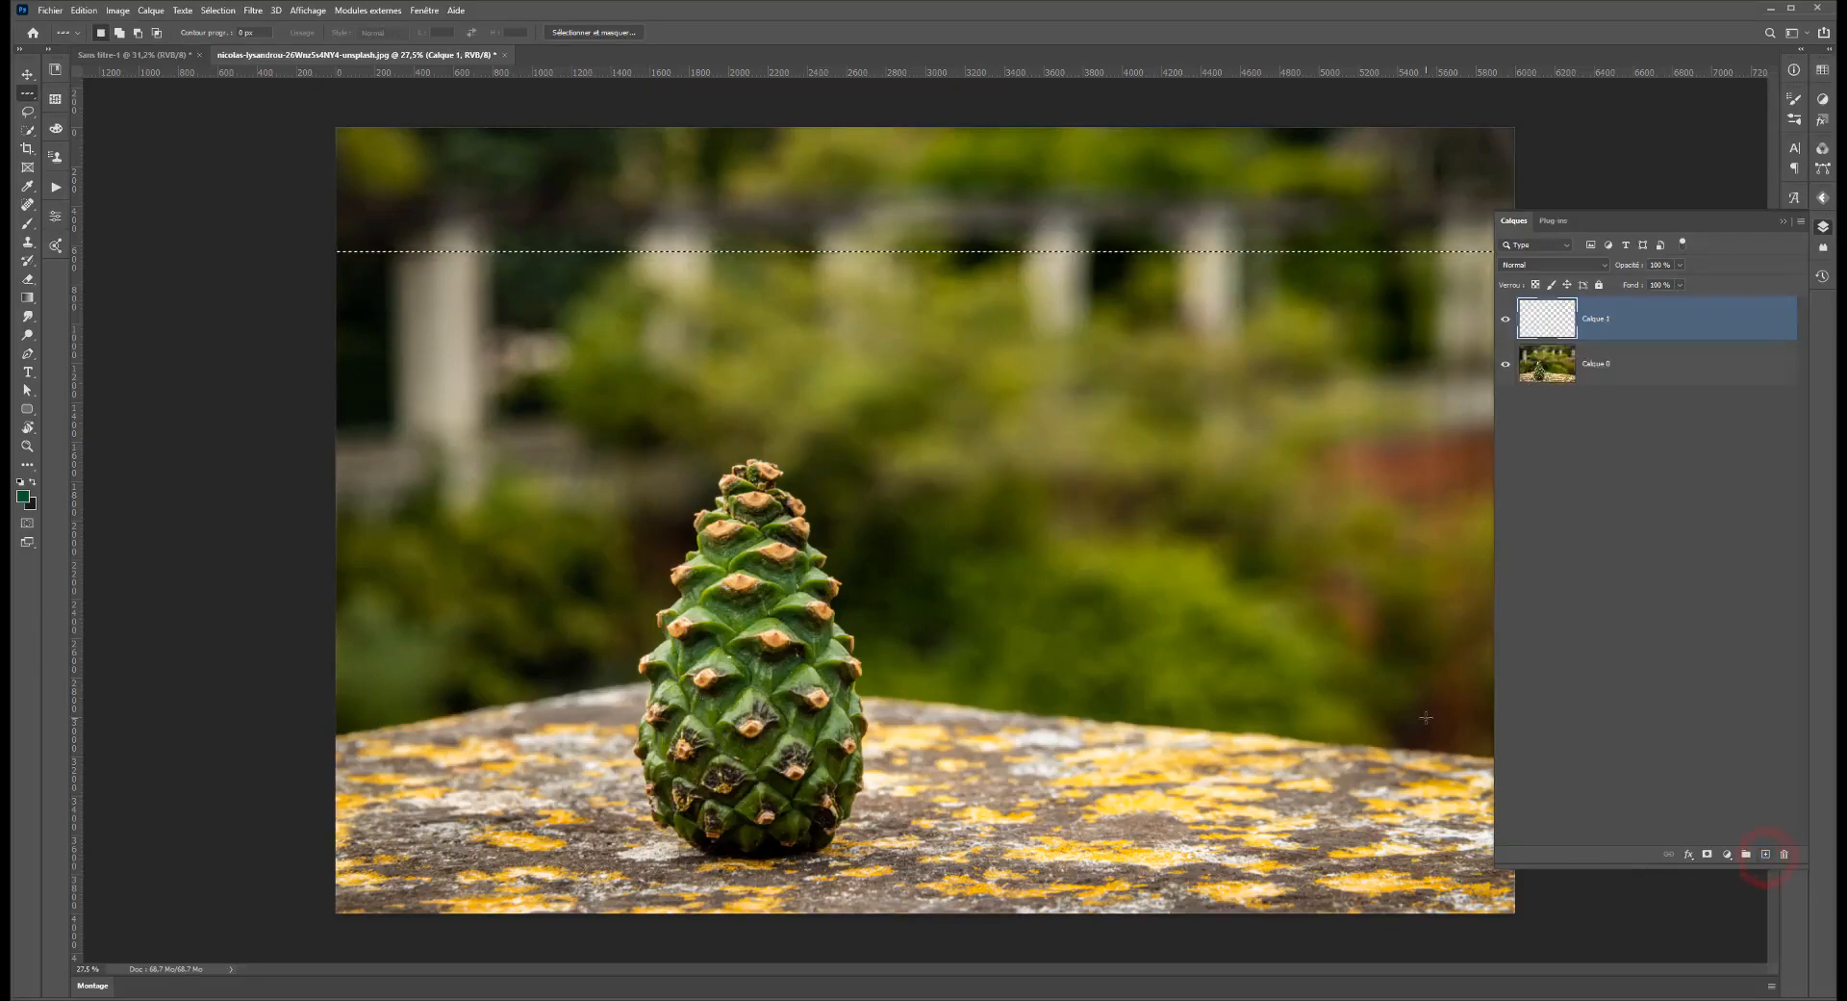
pyautogui.click(100, 14)
pyautogui.click(159, 248)
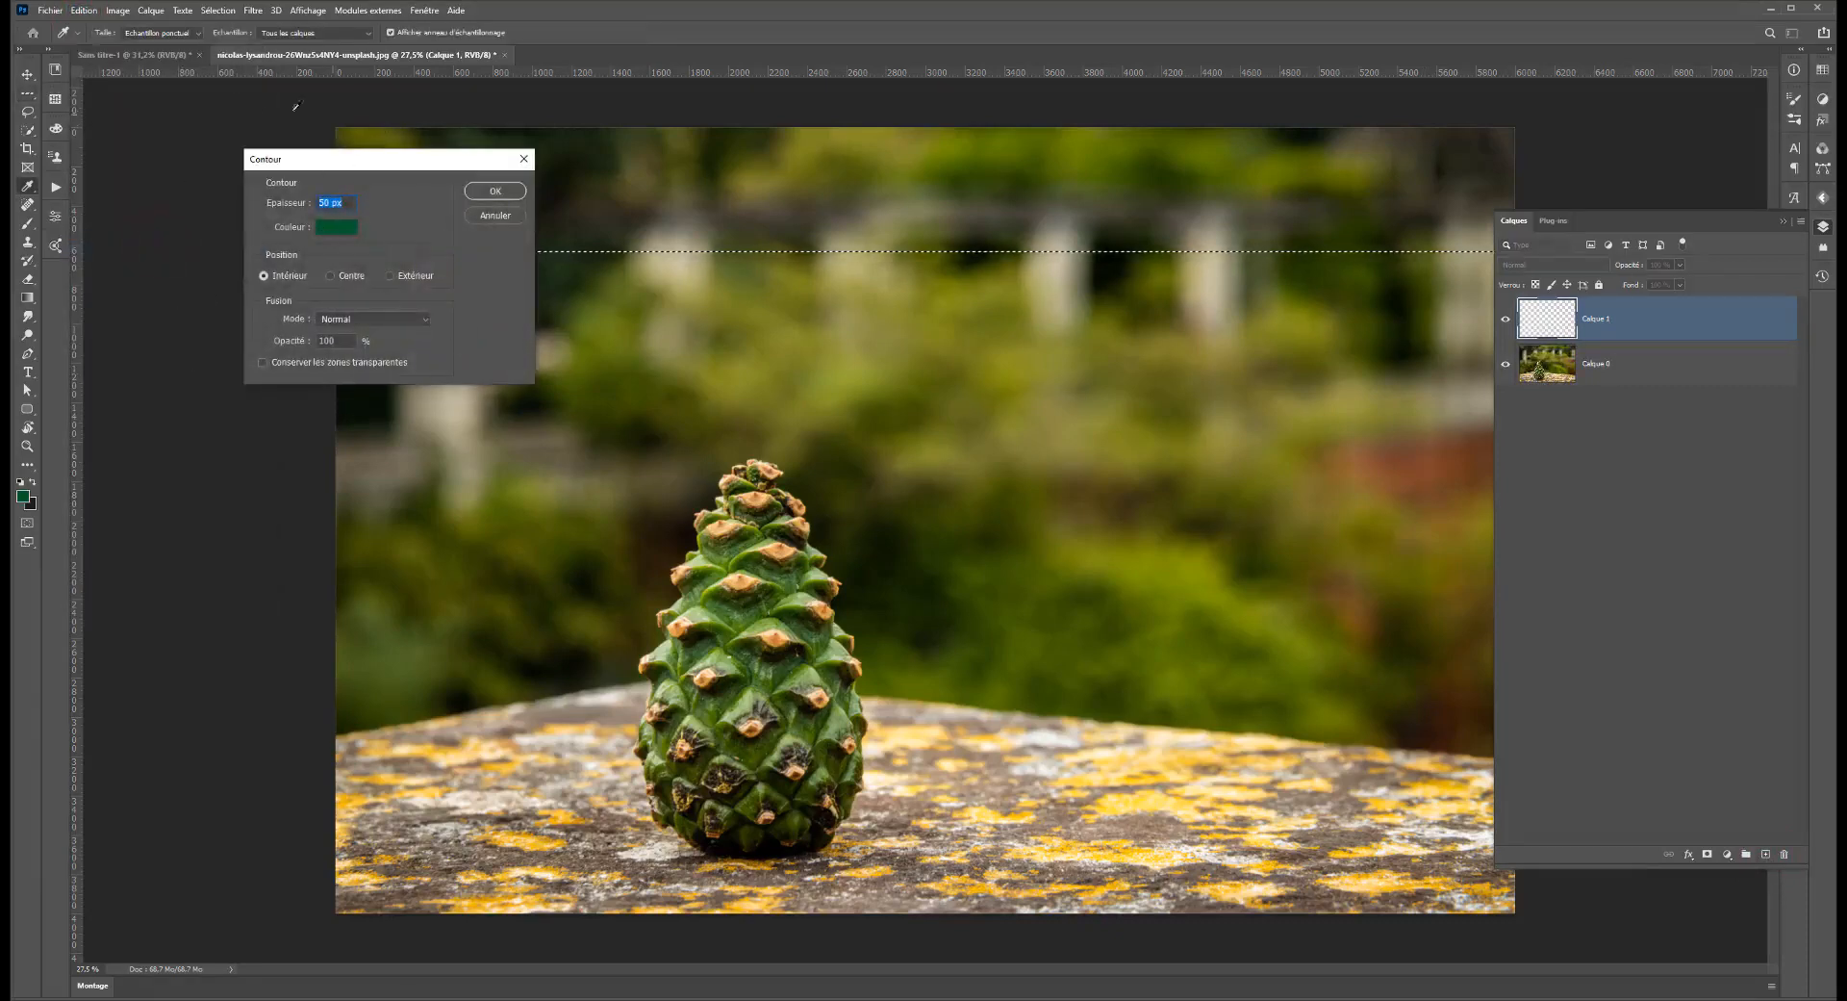
pyautogui.click(335, 202)
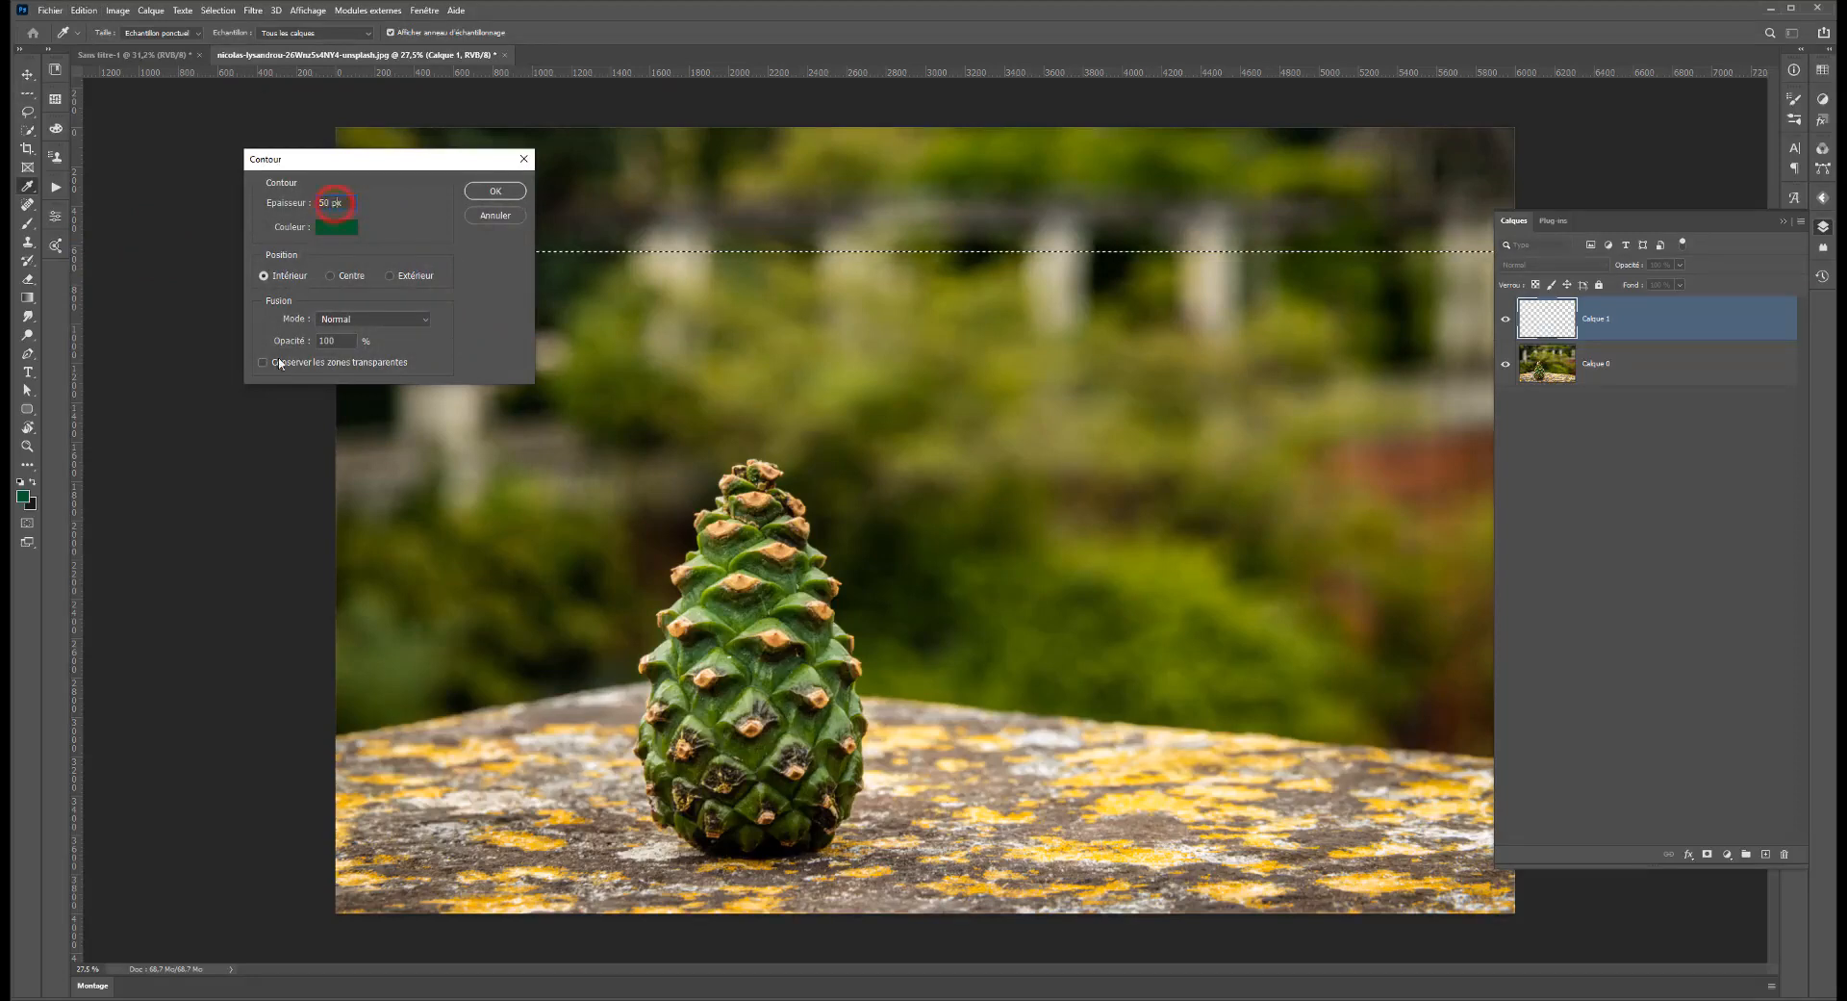
pyautogui.click(335, 228)
pyautogui.moveTo(460, 279); pyautogui.dragTo(525, 257)
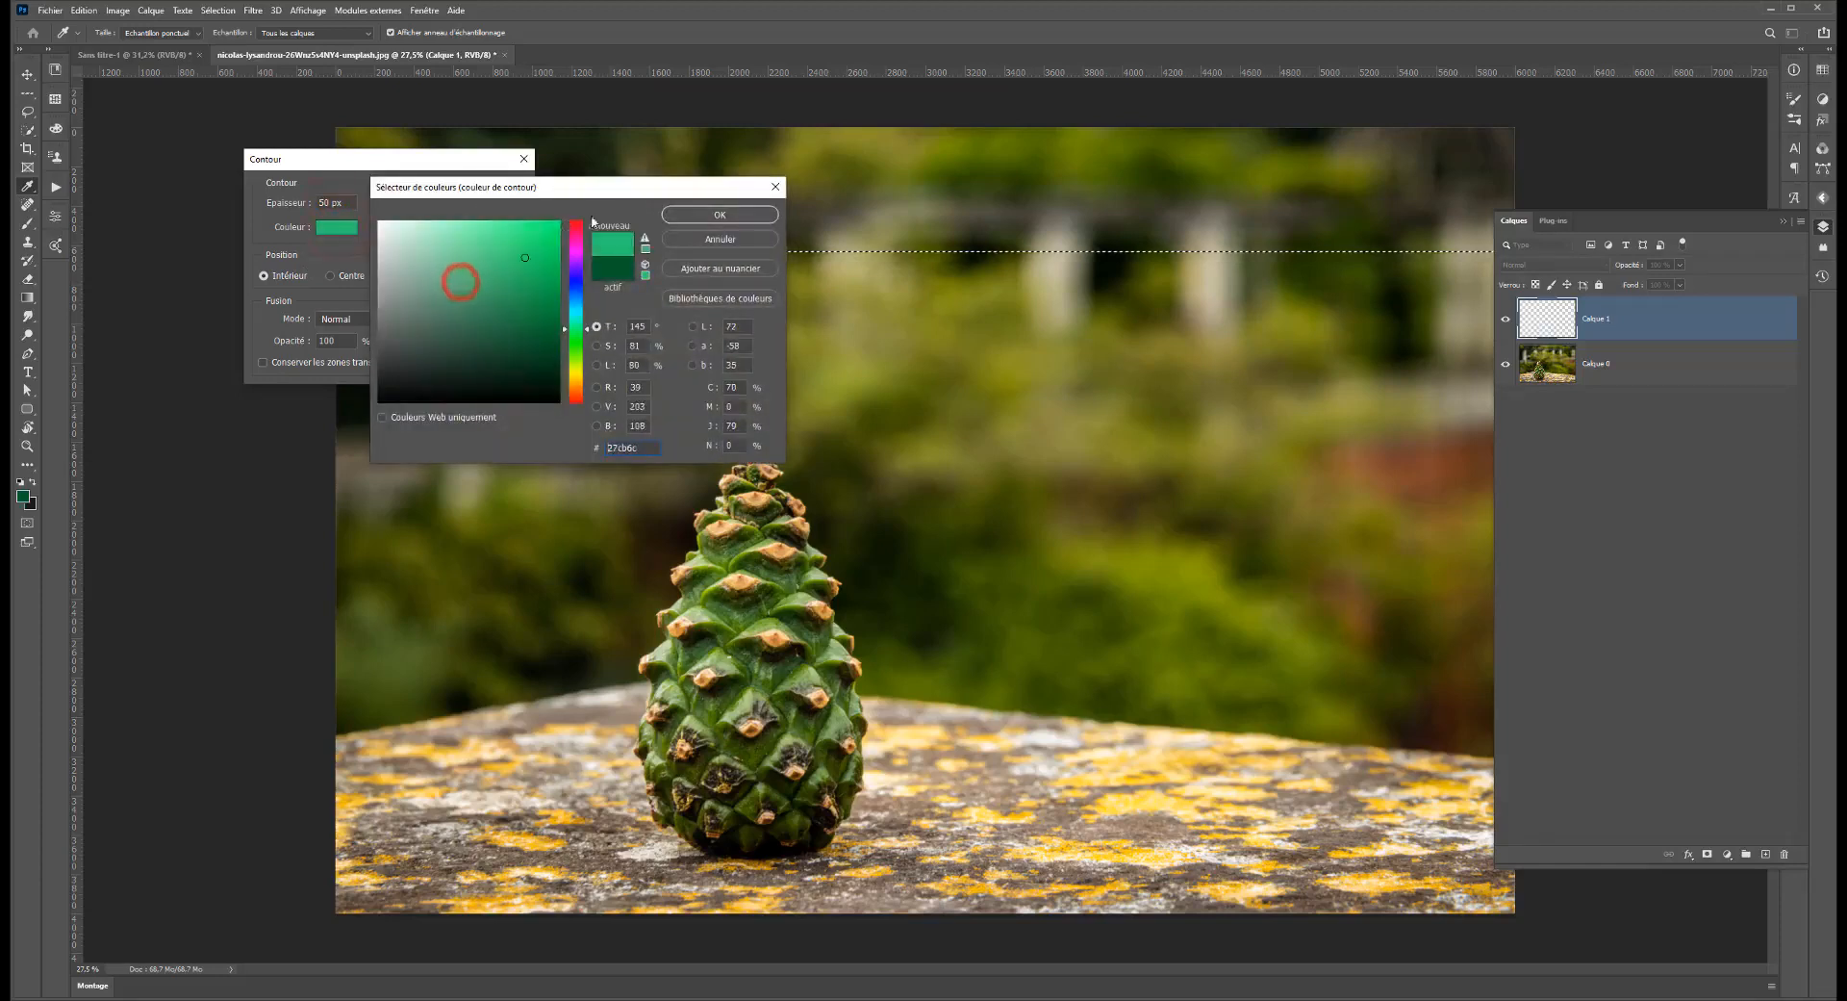
pyautogui.click(681, 217)
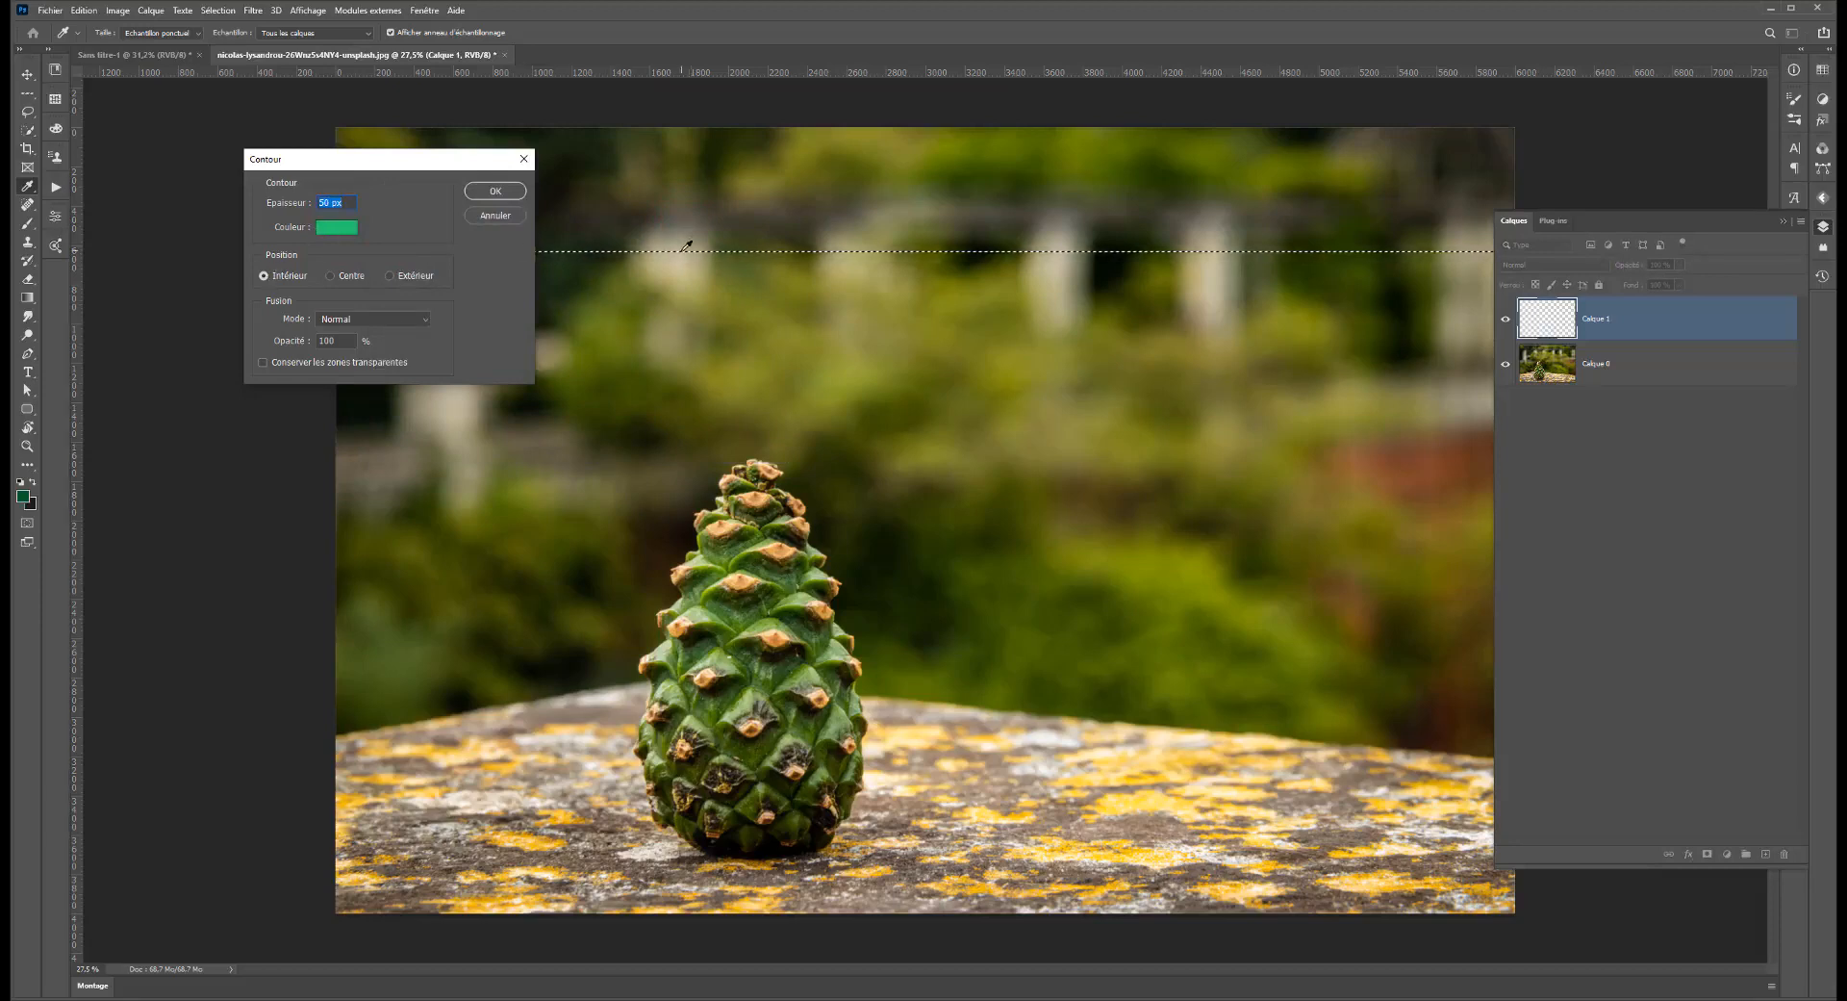
pyautogui.click(345, 276)
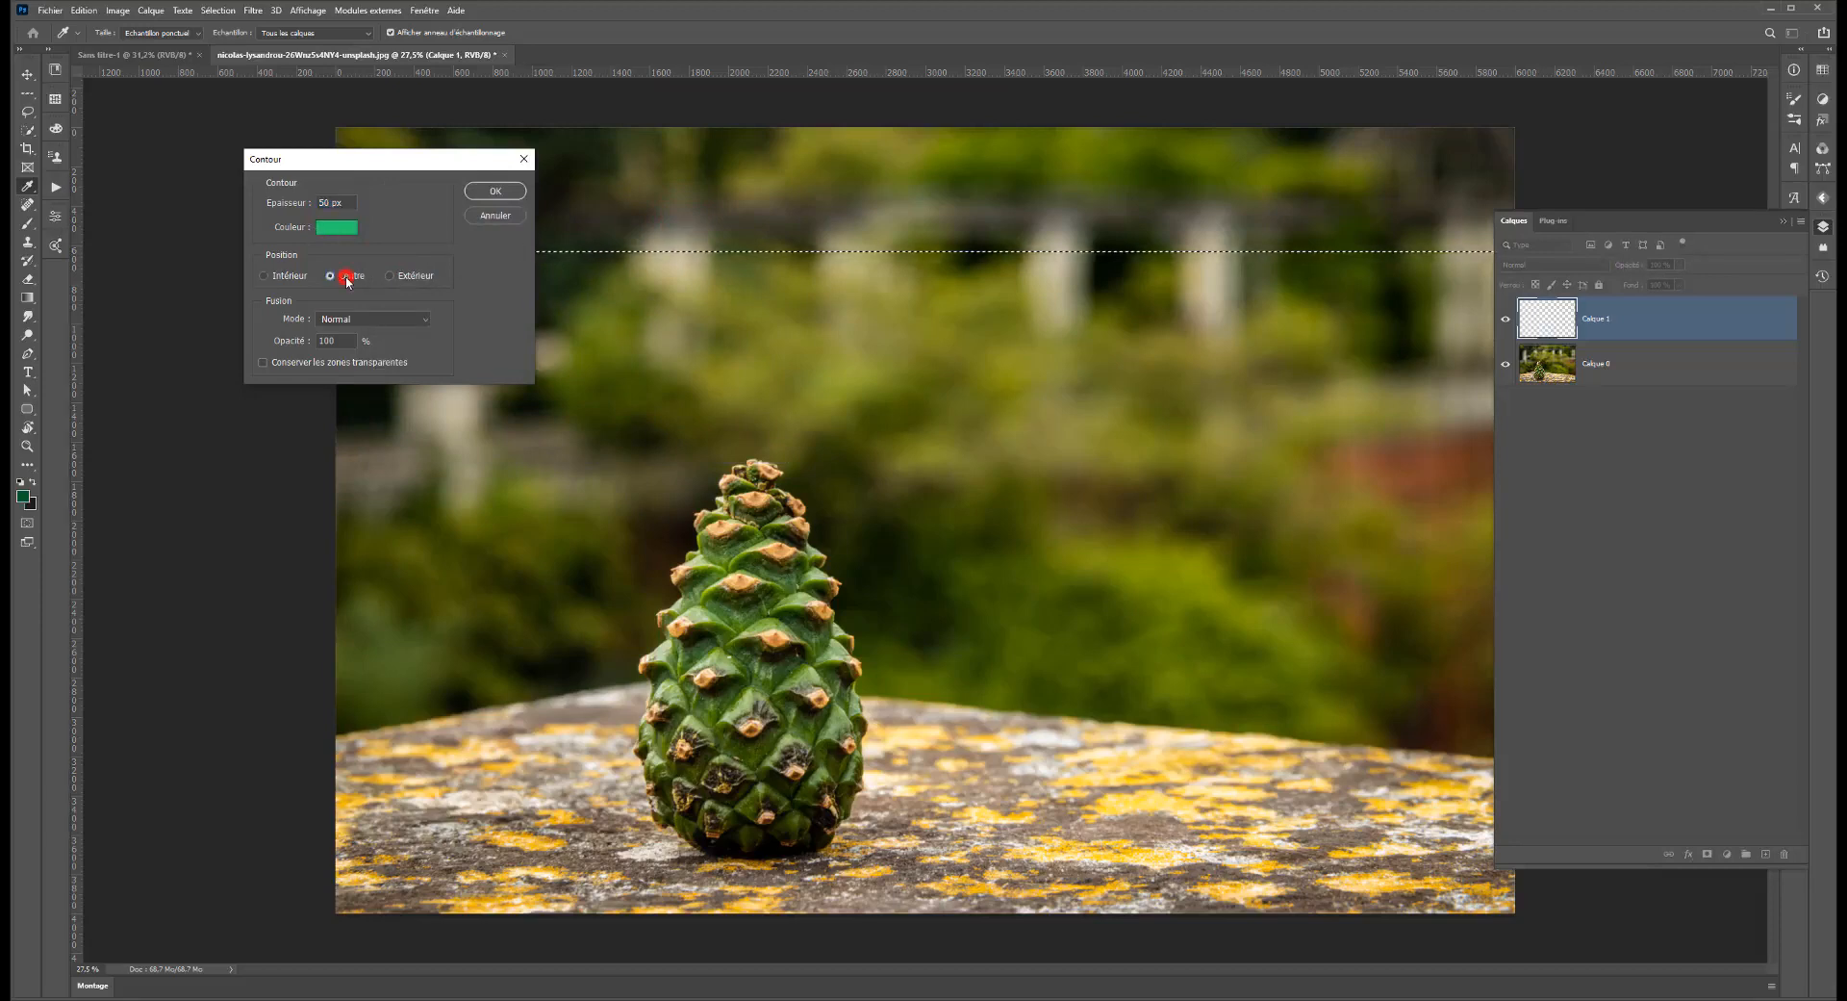
pyautogui.click(424, 277)
pyautogui.click(490, 196)
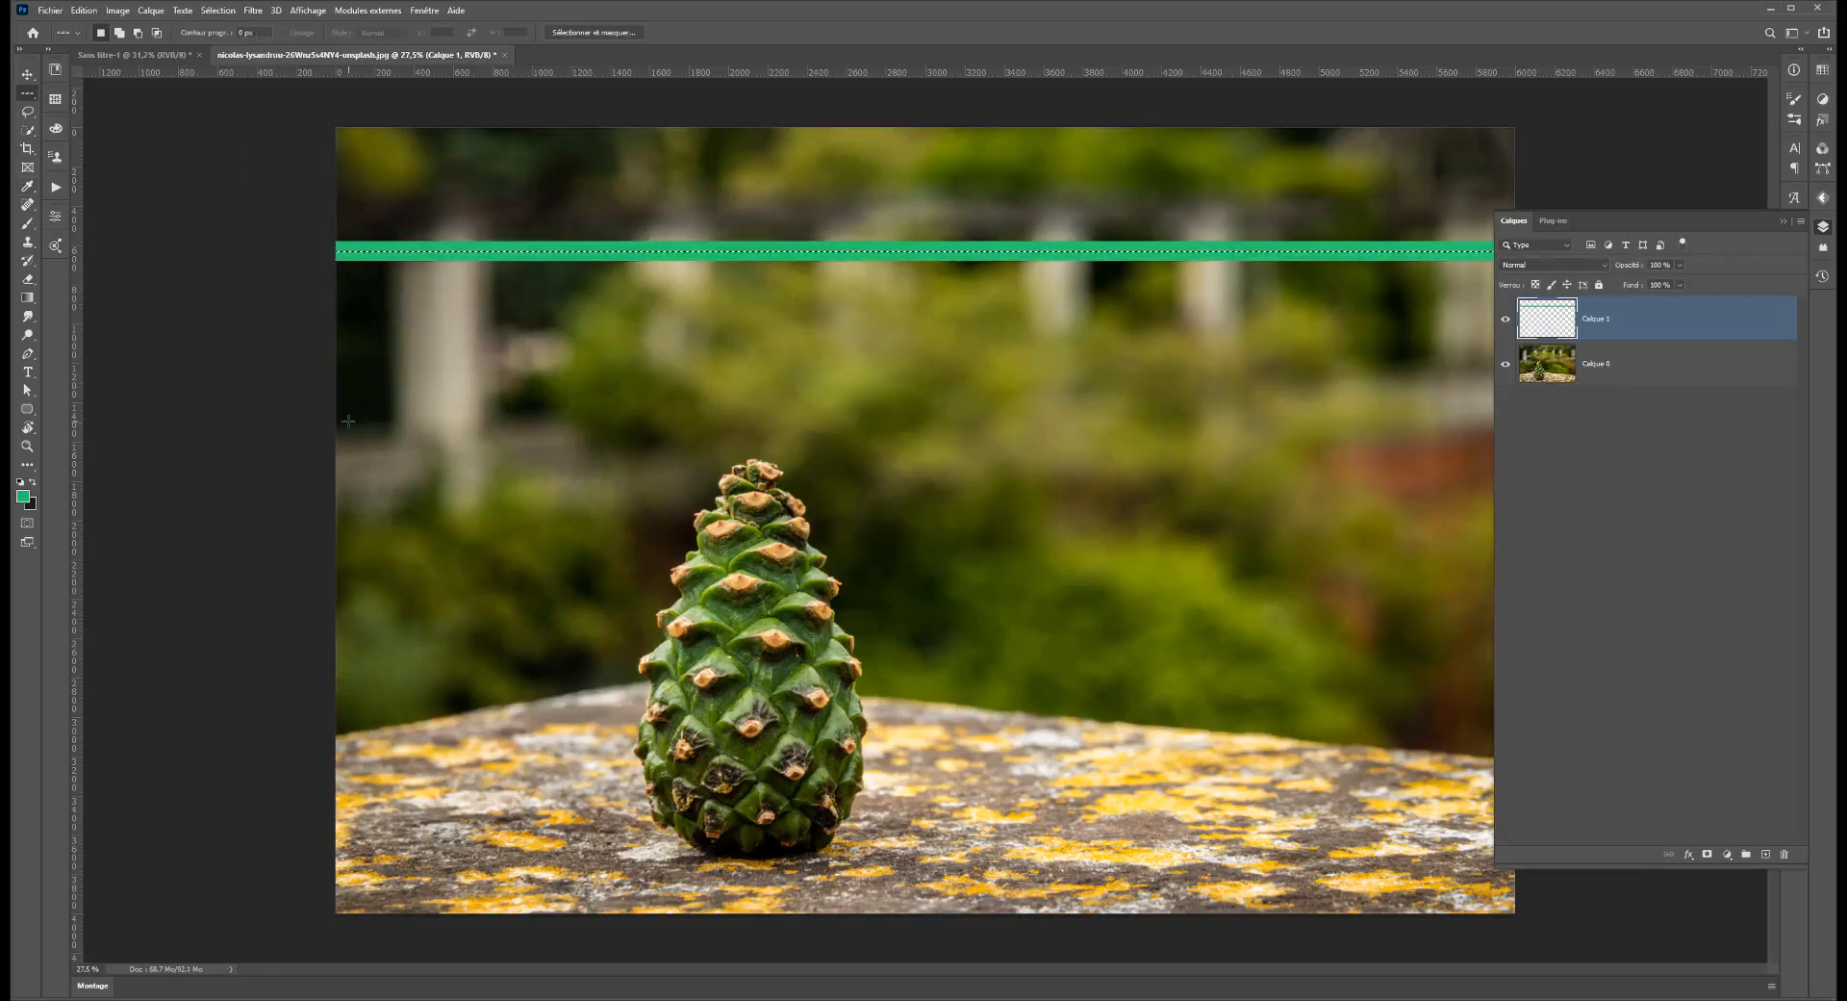
# Clear the single-row selection and delete the layer holding the green stroke
pyautogui.hotkey('ctrl', 'd')
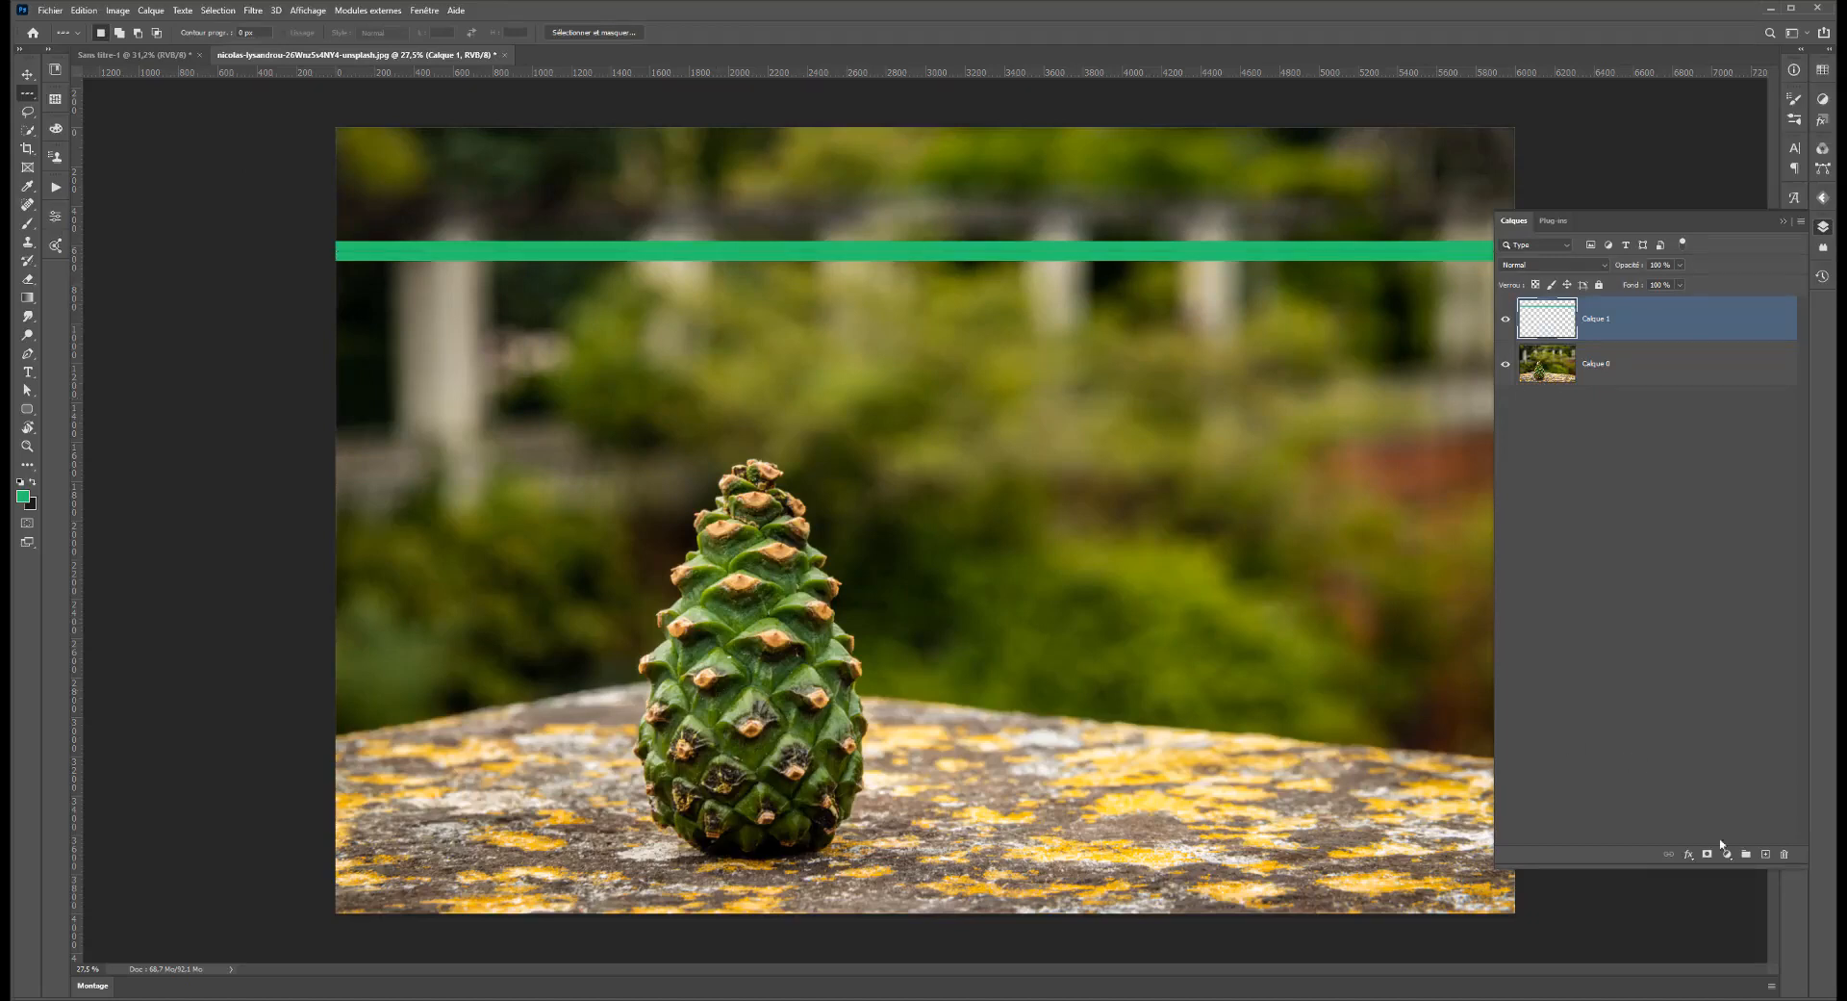
pyautogui.click(1783, 853)
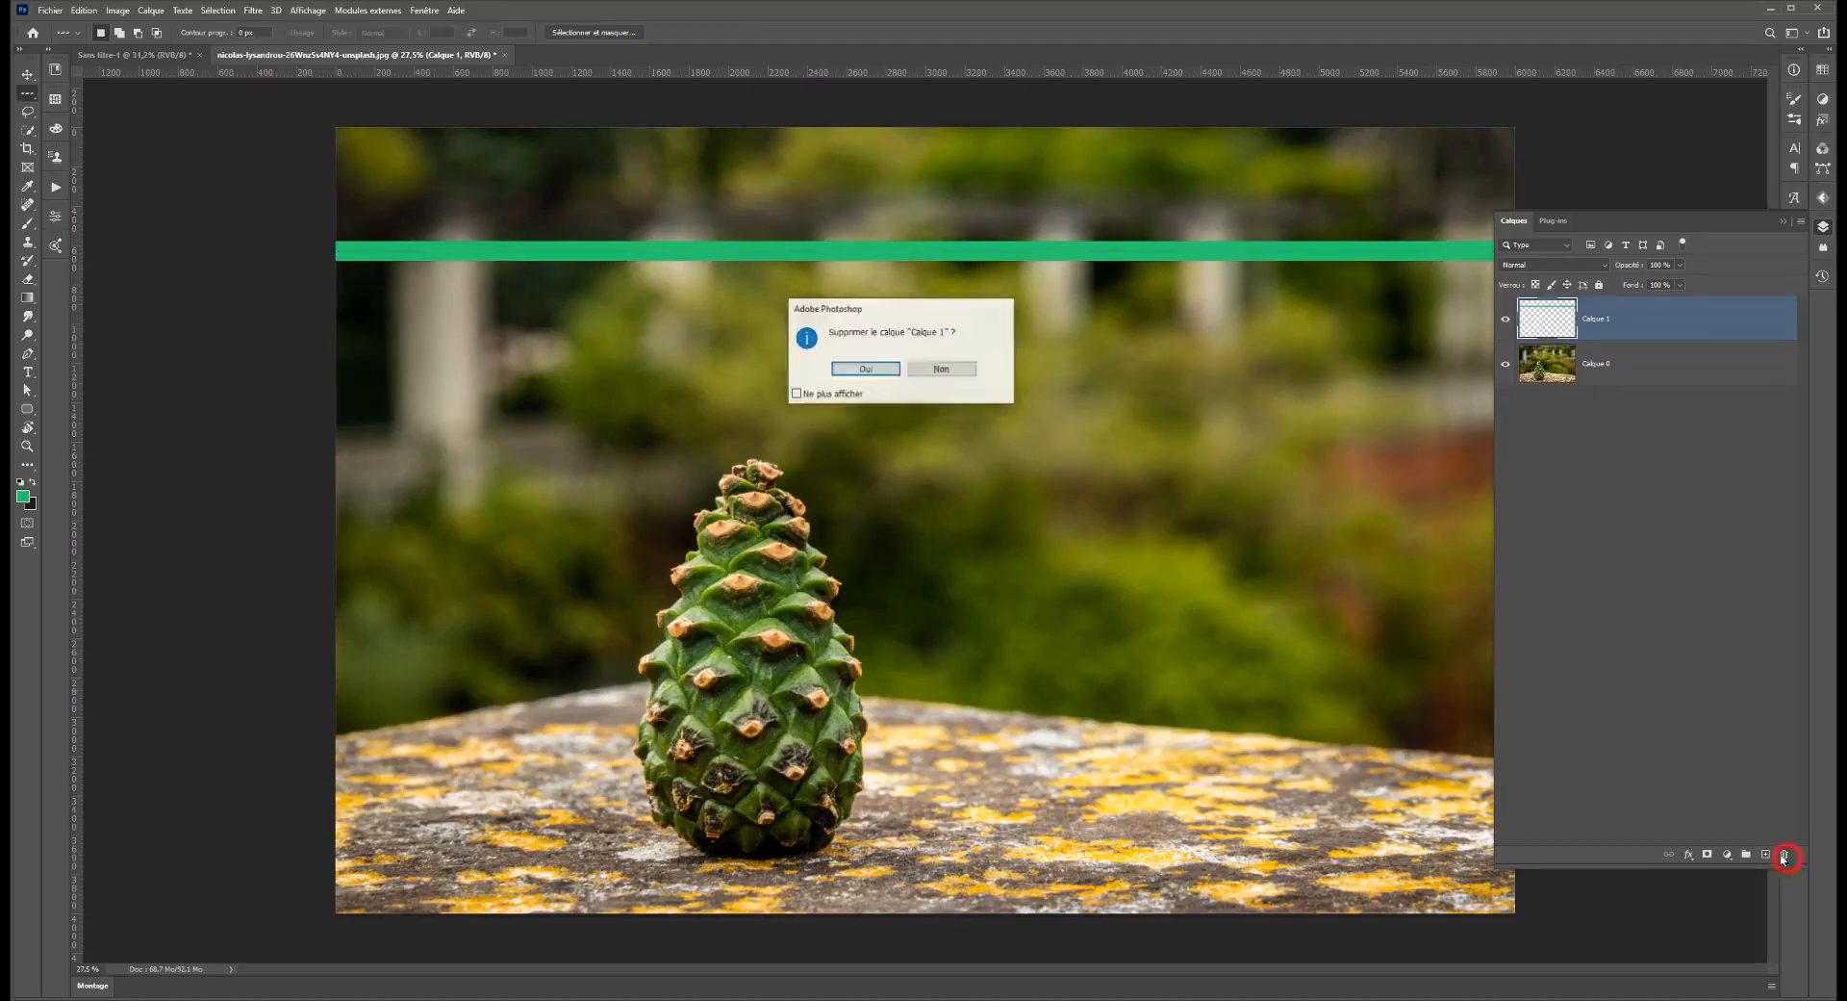
pyautogui.click(858, 371)
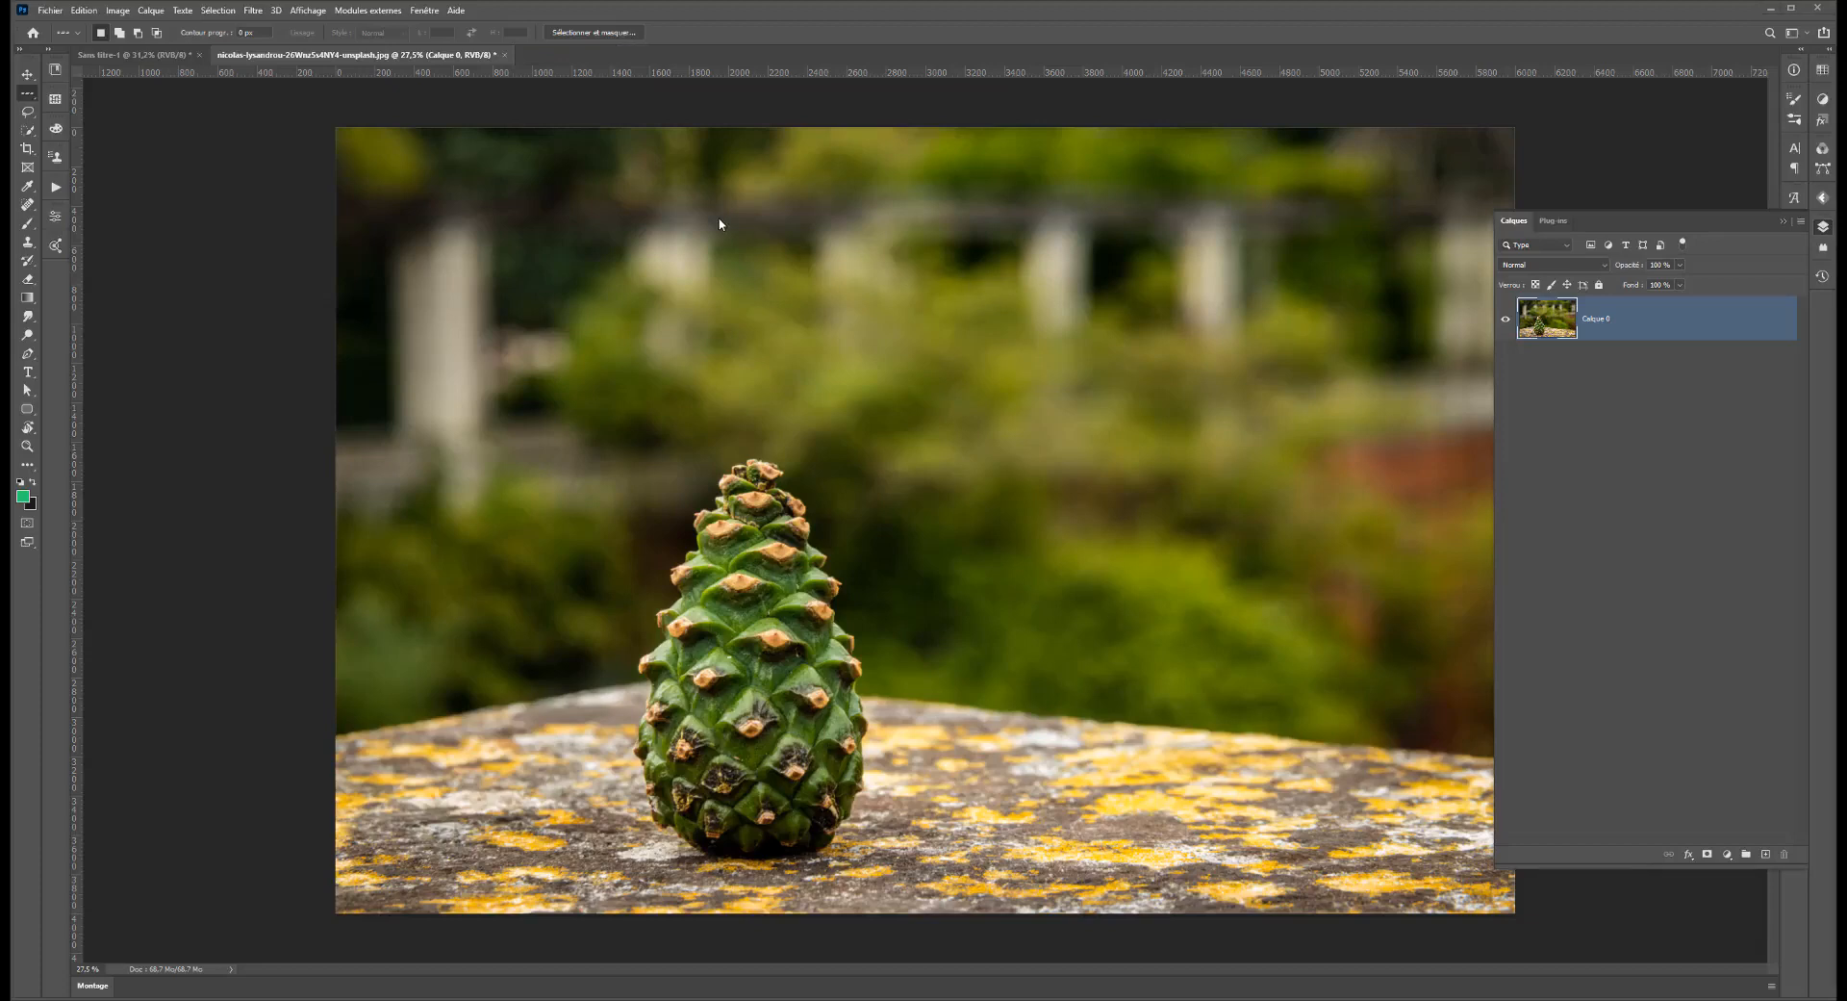
pyautogui.click(26, 132)
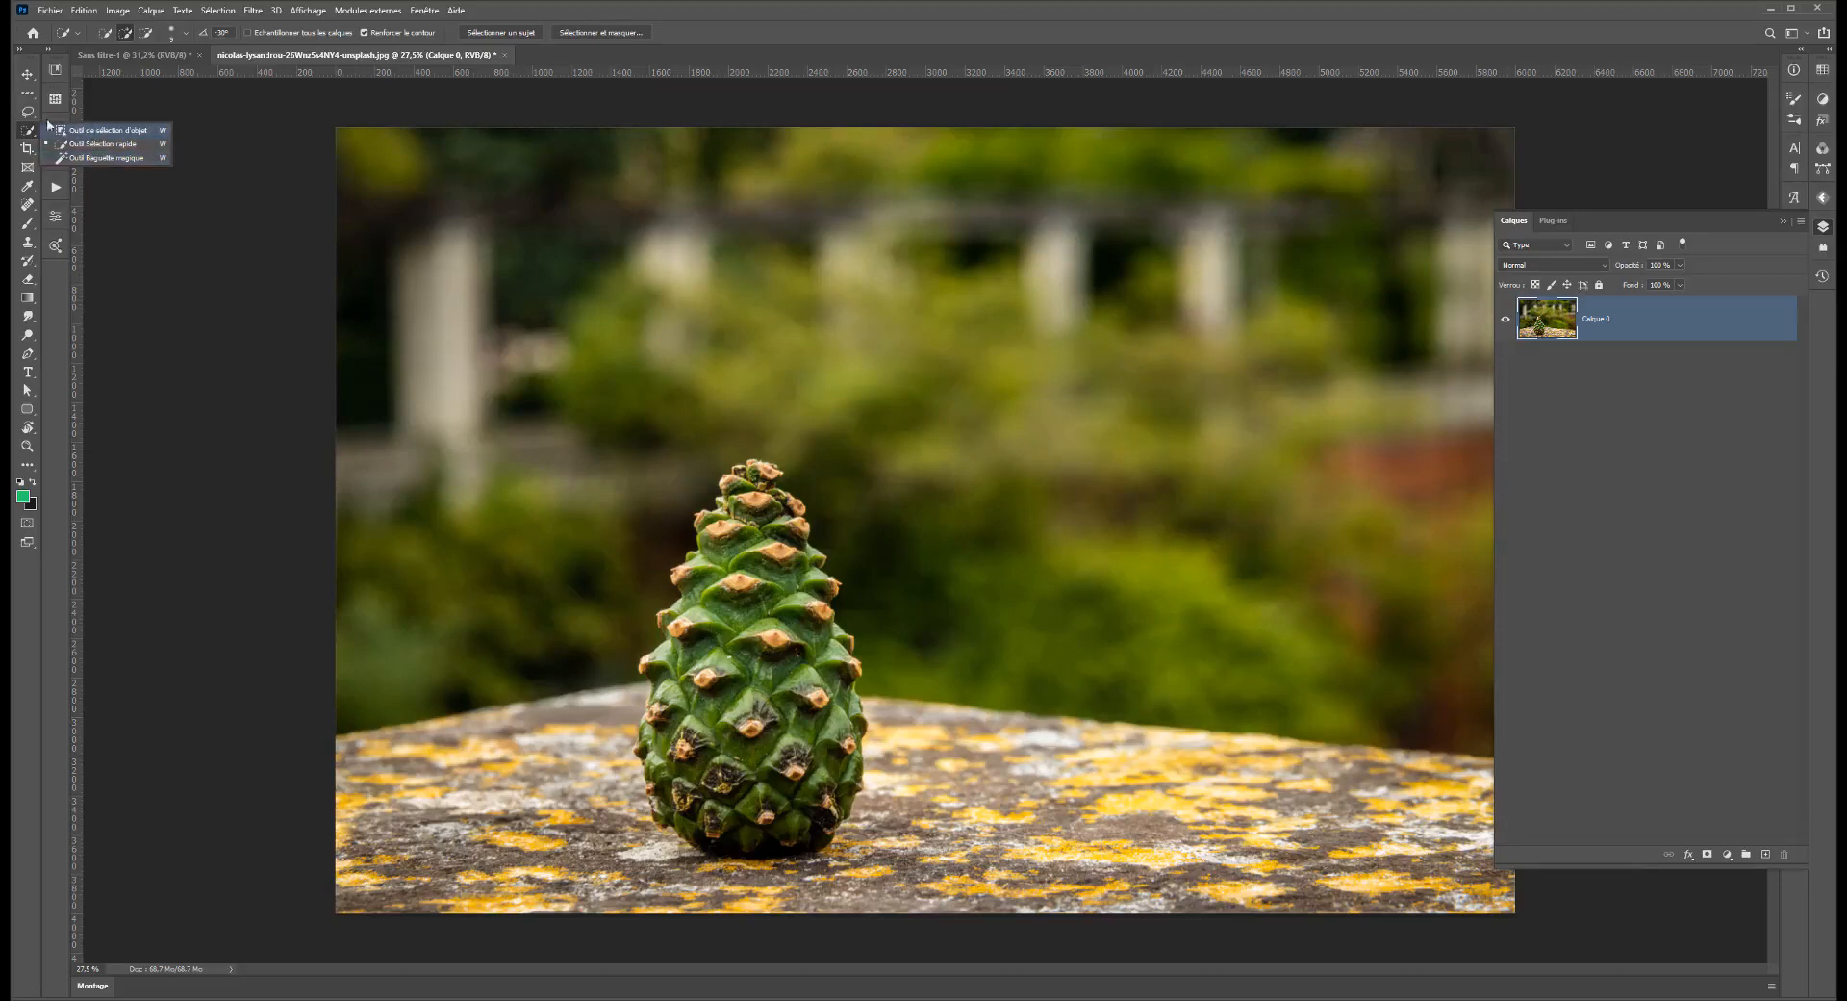
pyautogui.click(19, 107)
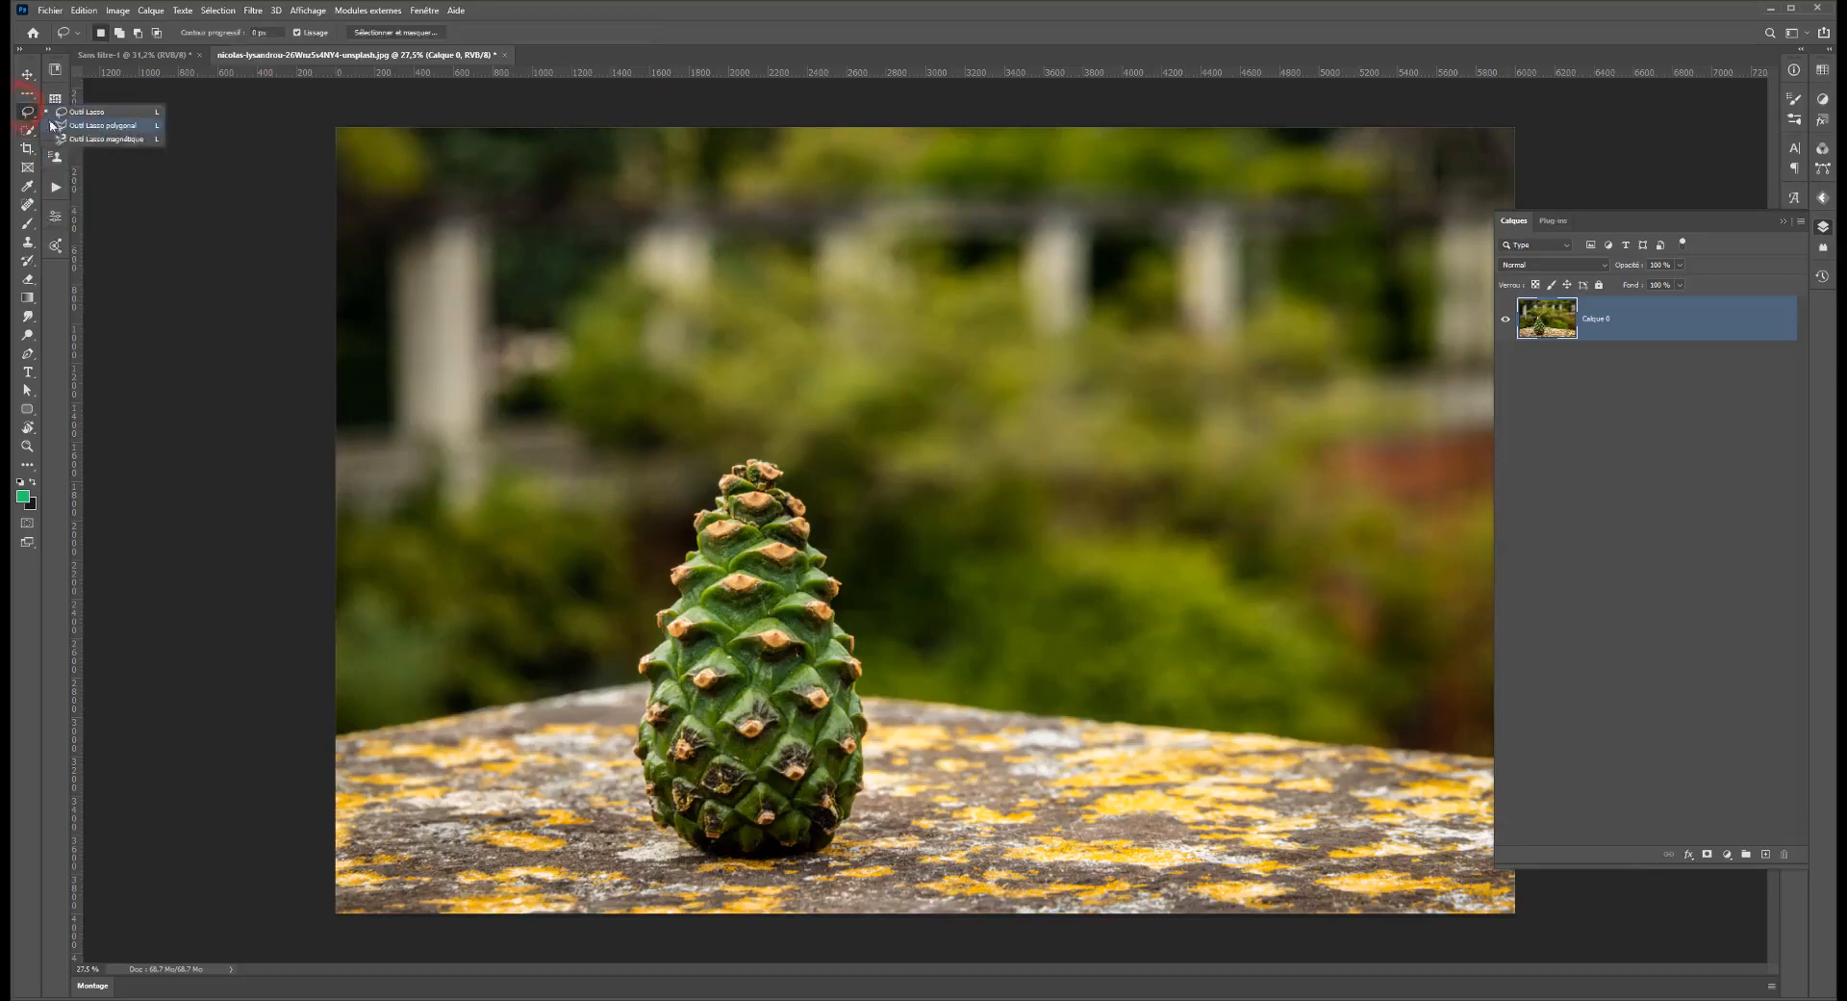
pyautogui.click(27, 130)
pyautogui.moveTo(26, 129); pyautogui.dragTo(82, 136)
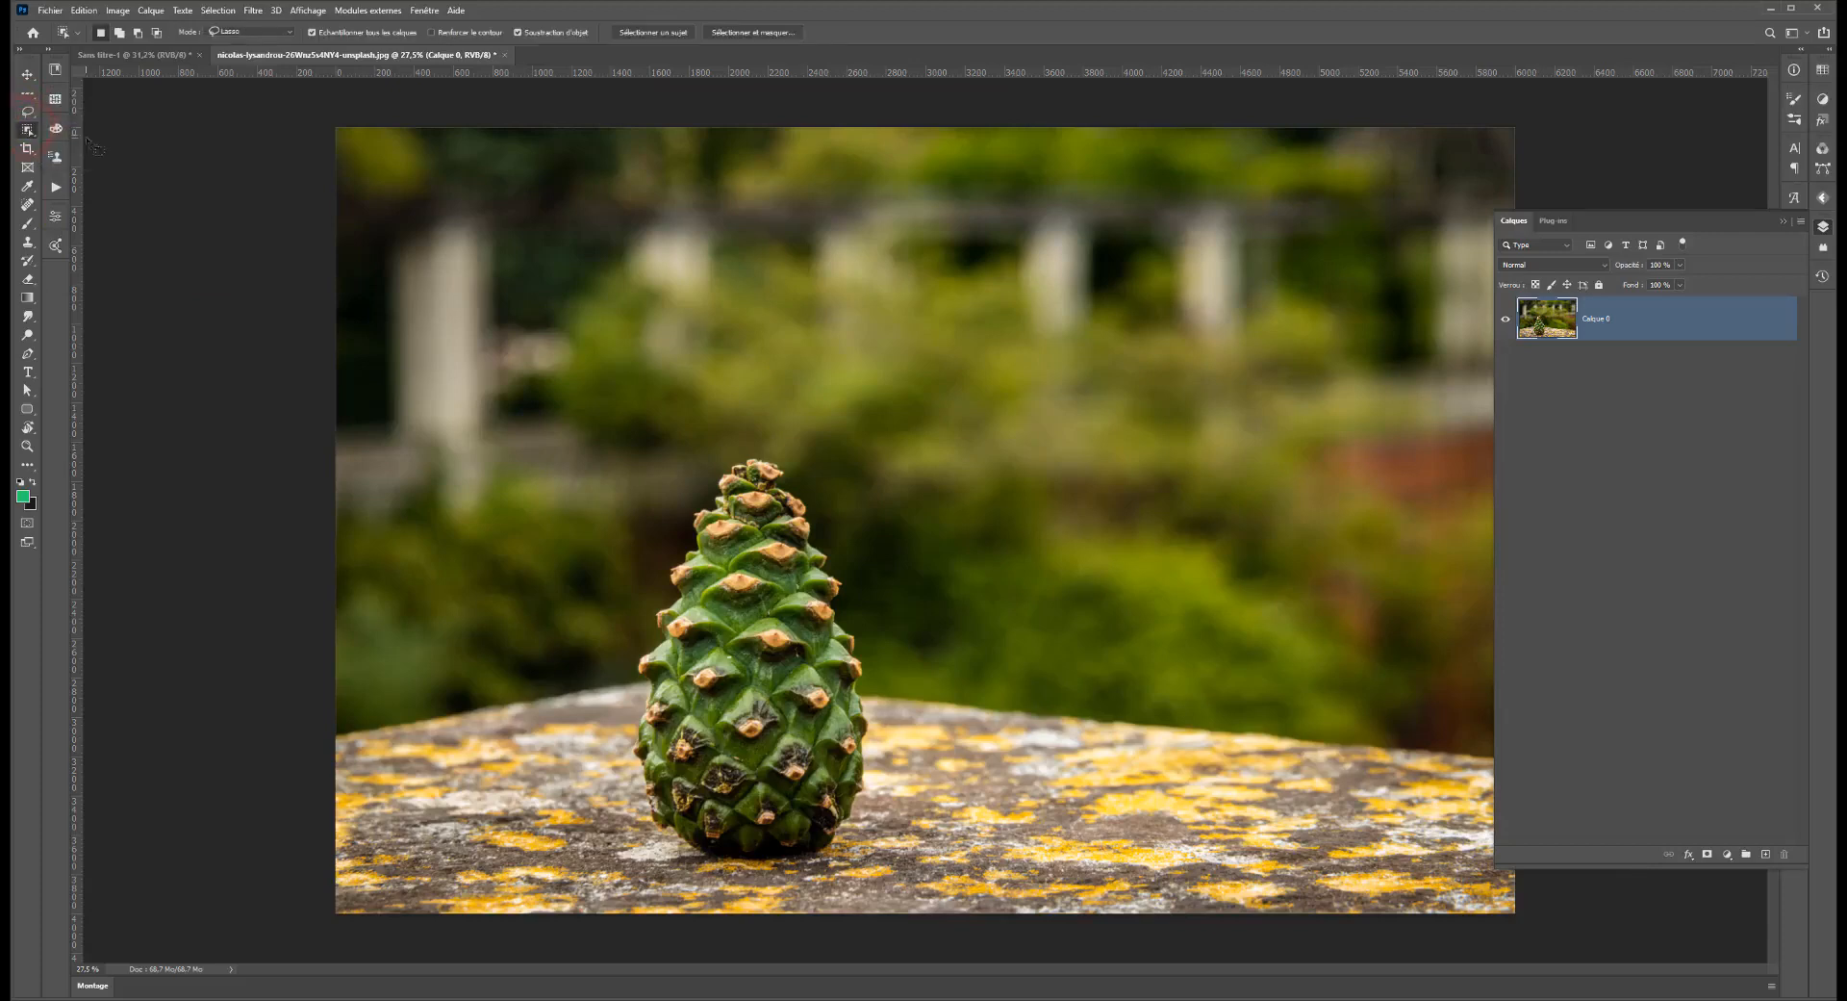
pyautogui.click(26, 113)
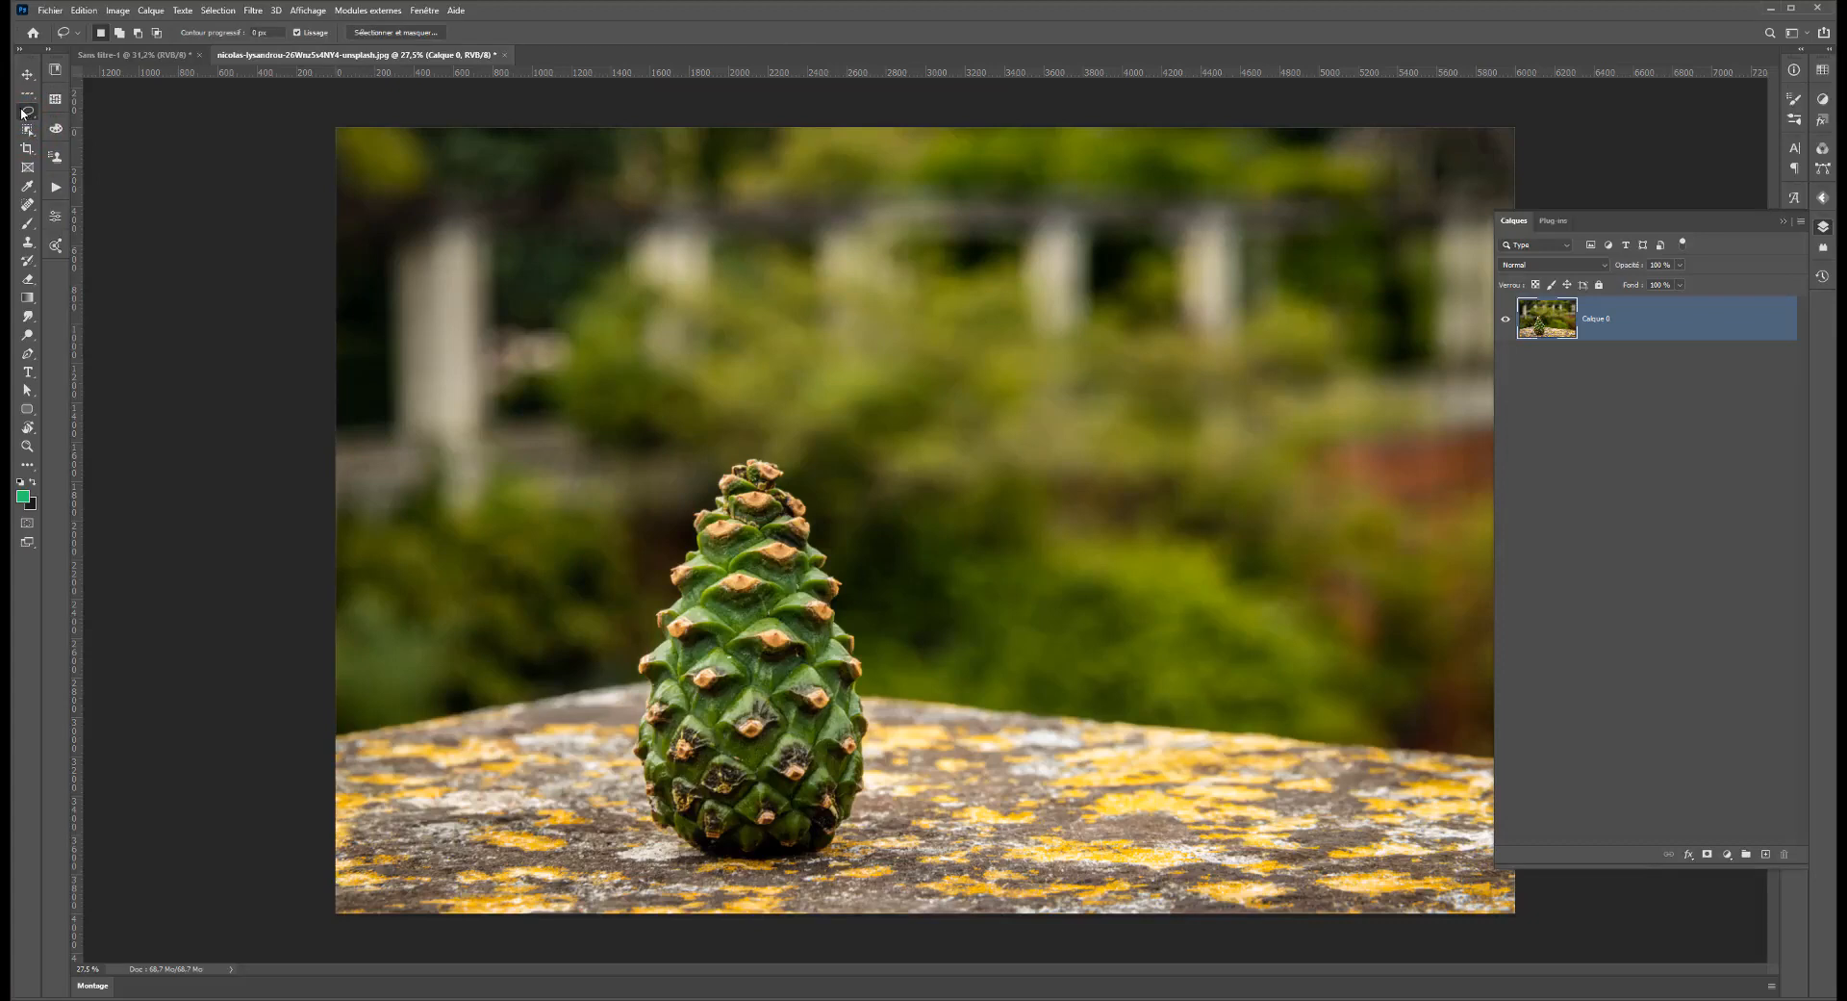
# Draw a rectangular marquee selection around the upper part of the pine cone and clear it
pyautogui.moveTo(27, 94); pyautogui.dragTo(91, 93)
pyautogui.moveTo(639, 389); pyautogui.dragTo(895, 697)
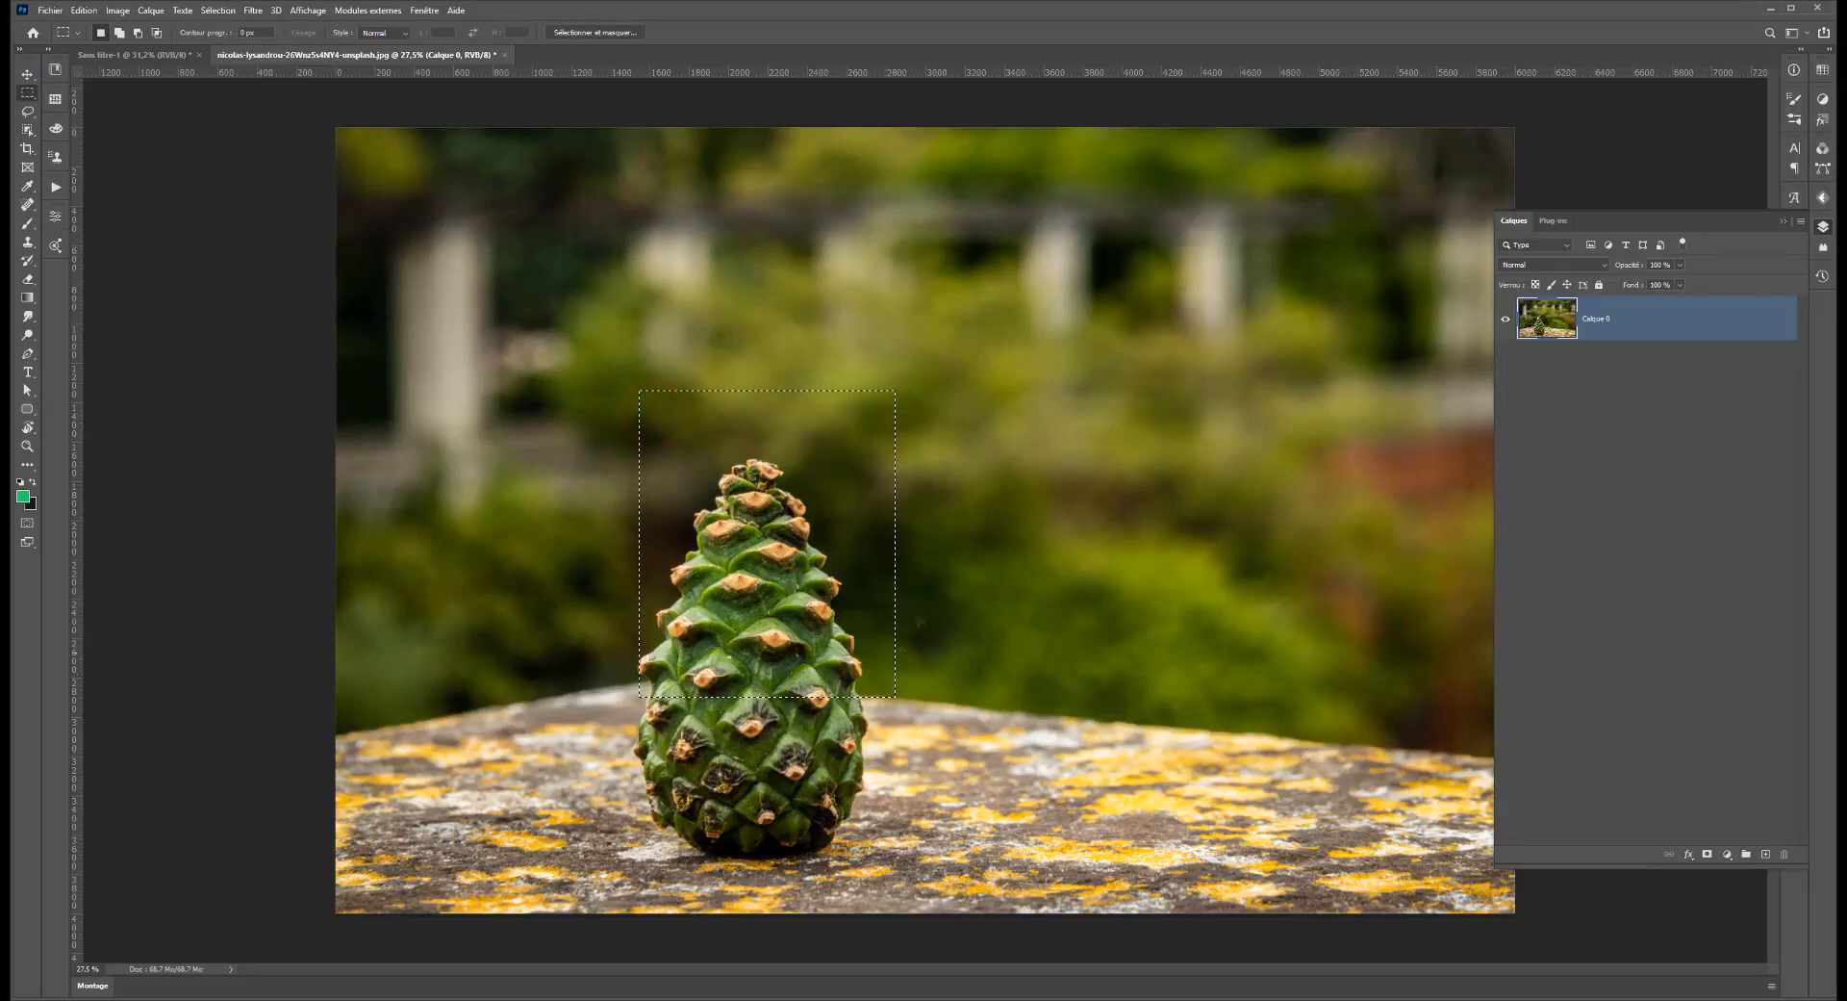
pyautogui.click(539, 474)
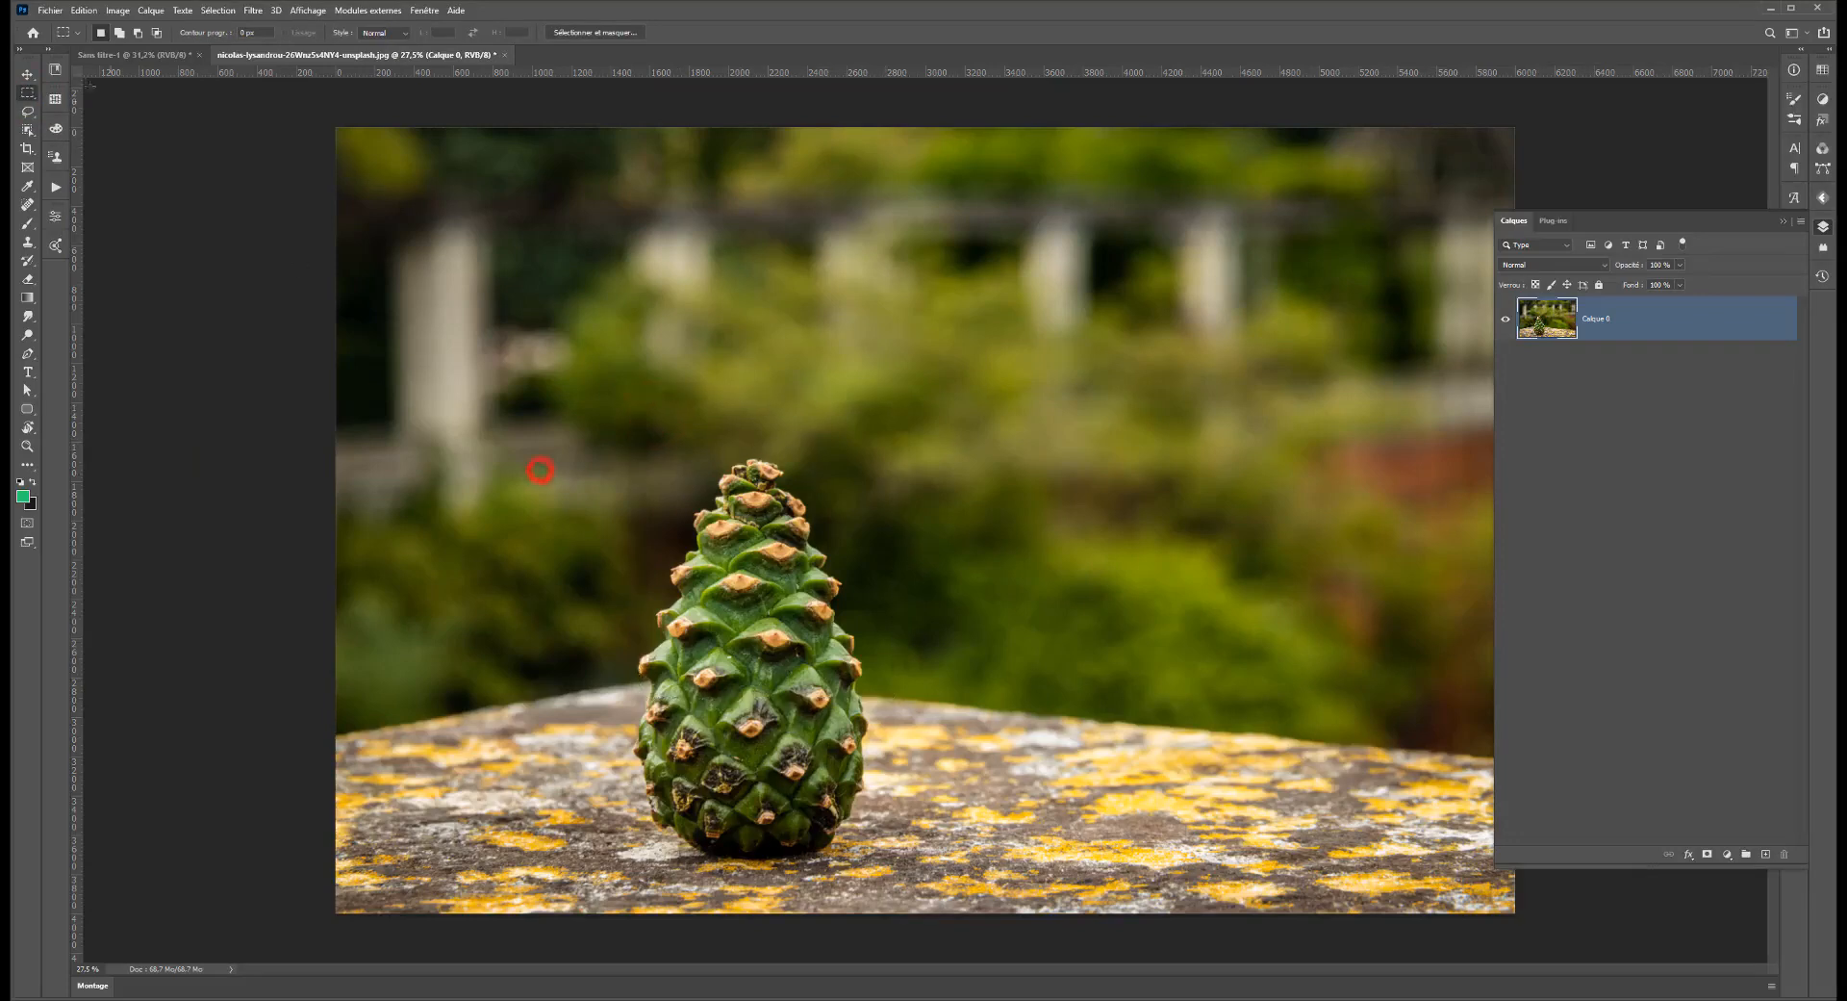